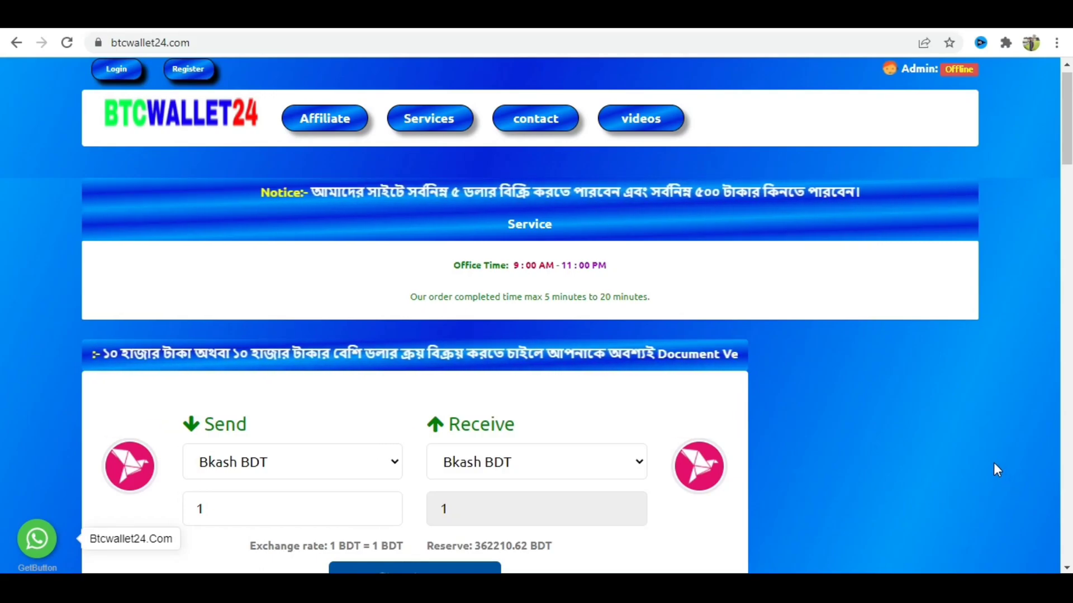
Review the currencies and amounts listed in the Our Reserve section of the home page
scroll(998, 469, "down", 3)
scroll(997, 469, "down", 6)
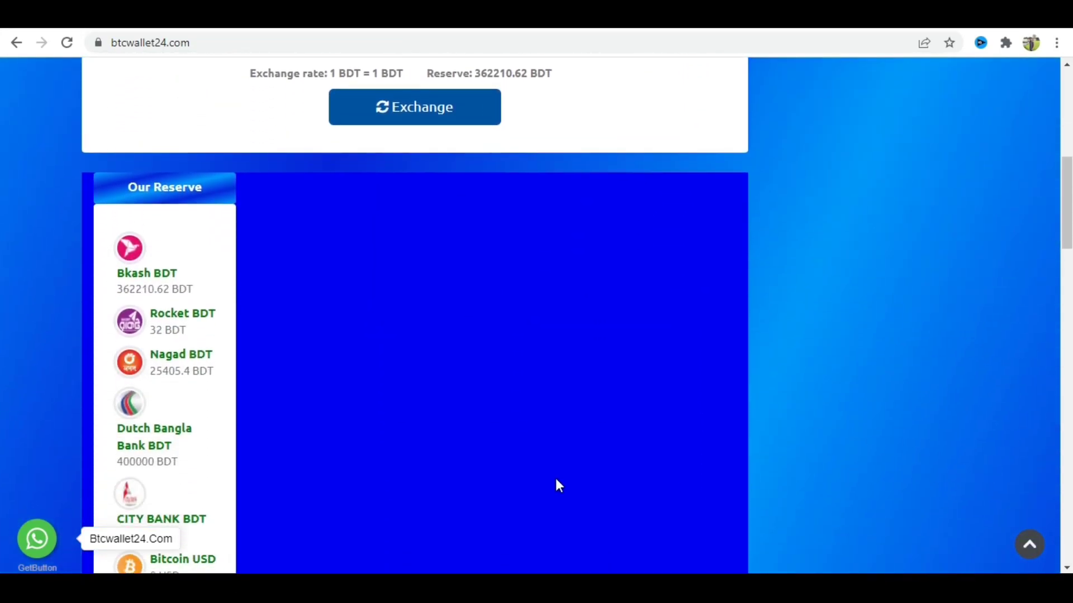
scroll(524, 372, "down", 2)
scroll(435, 318, "down", 2)
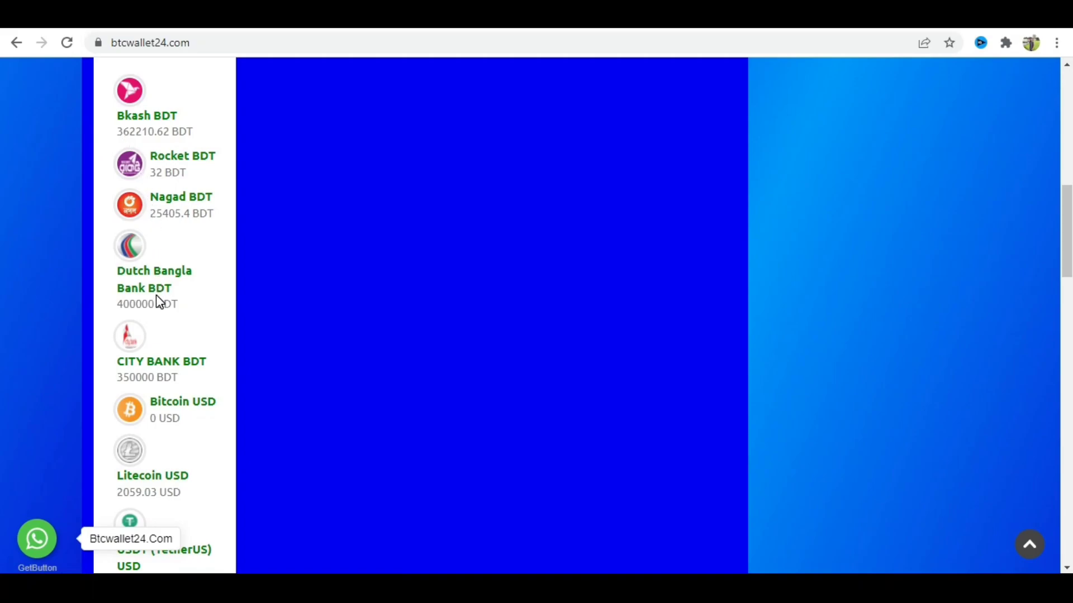
scroll(160, 302, "down", 2)
scroll(159, 299, "down", 2)
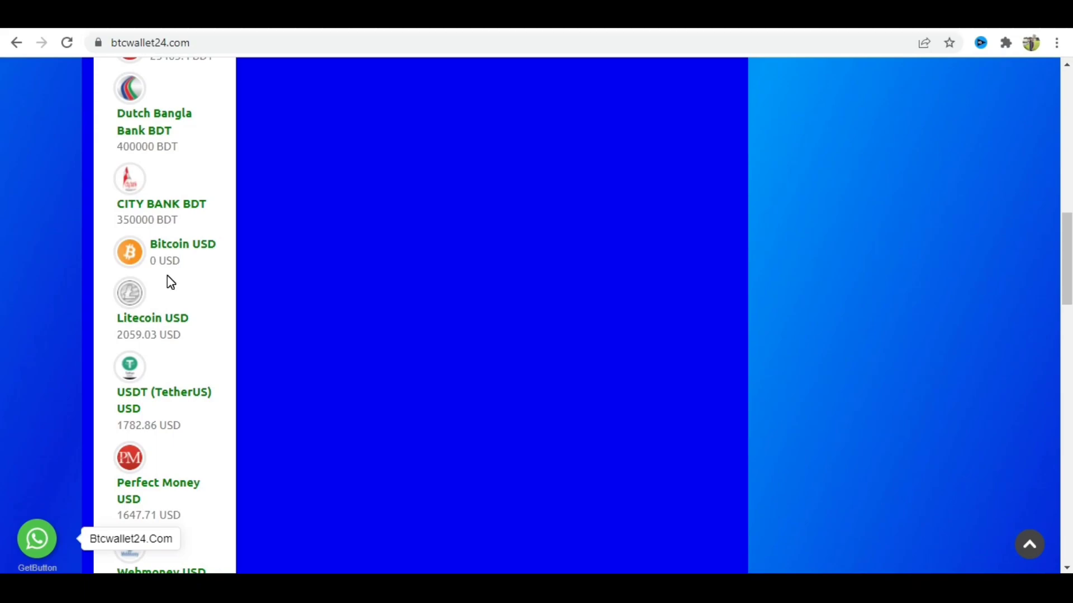
scroll(171, 285, "down", 2)
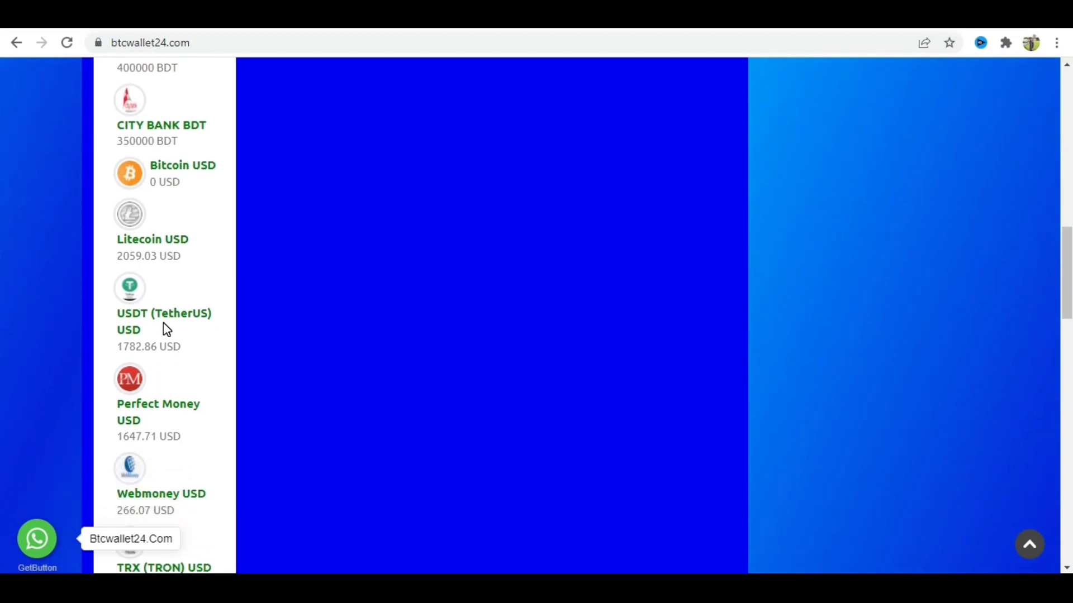
scroll(167, 329, "down", 2)
scroll(165, 324, "down", 2)
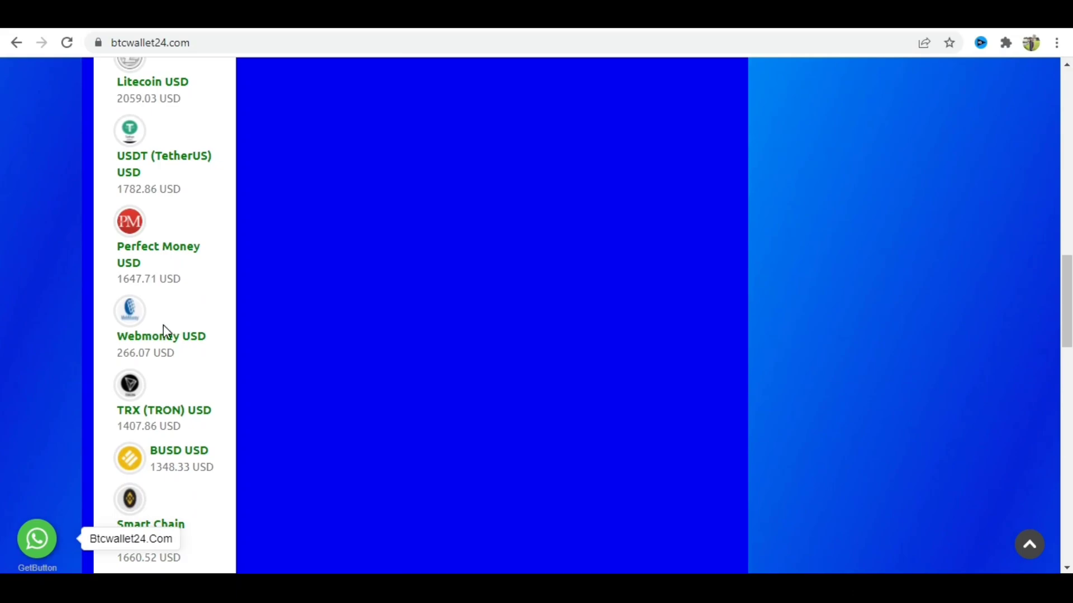
scroll(166, 369, "down", 2)
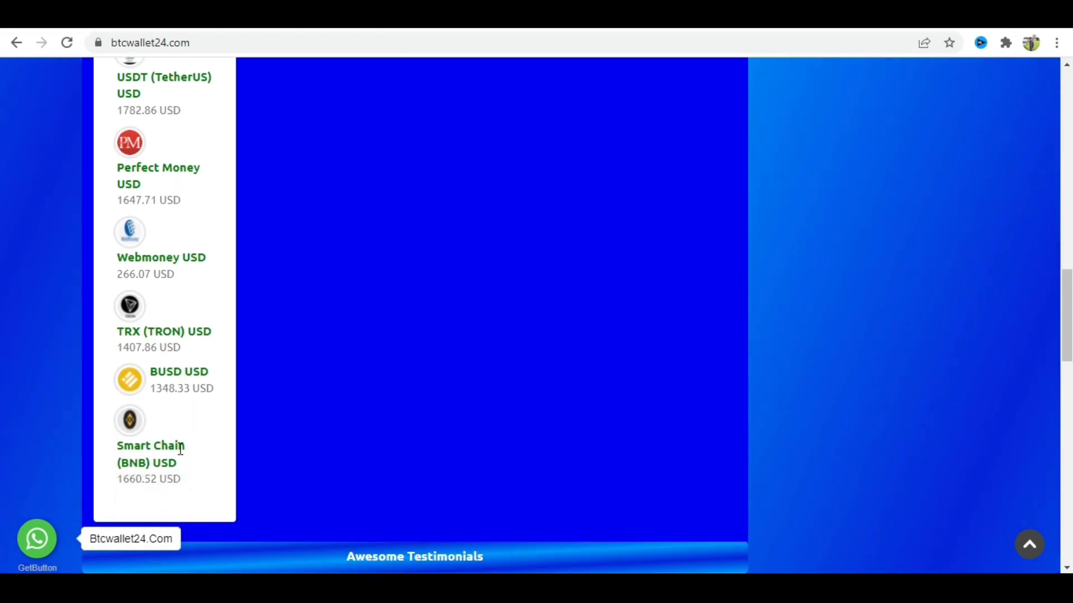
scroll(187, 489, "down", 2)
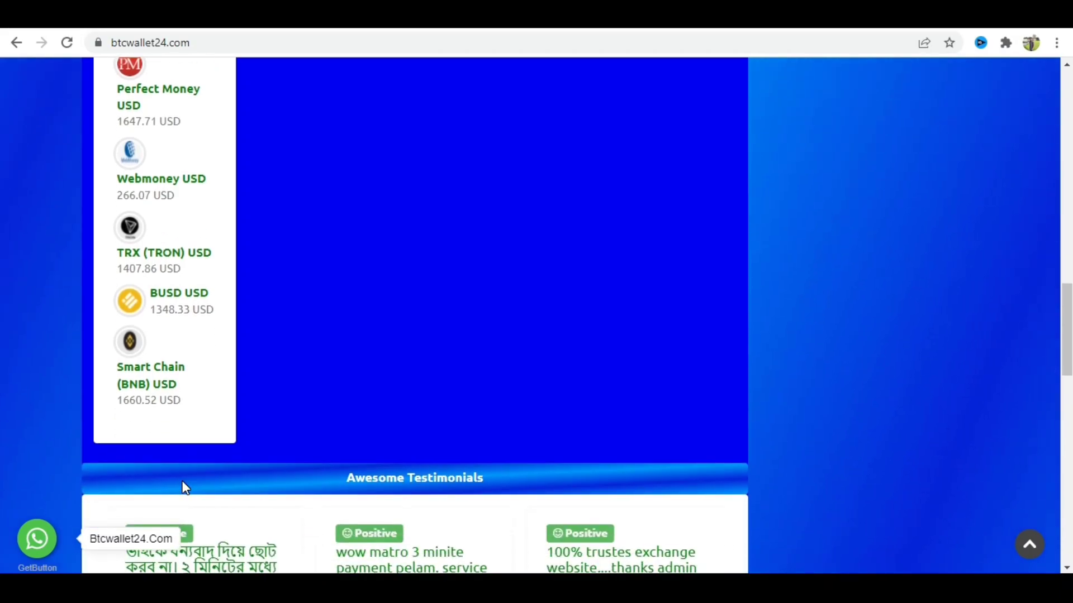
scroll(185, 450, "up", 3)
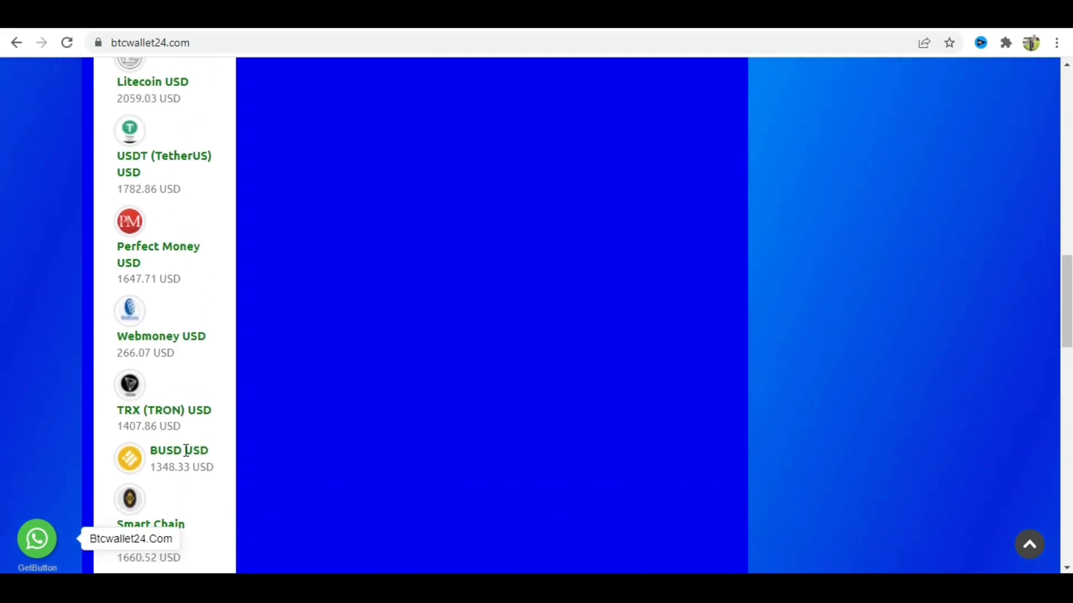
scroll(186, 450, "up", 4)
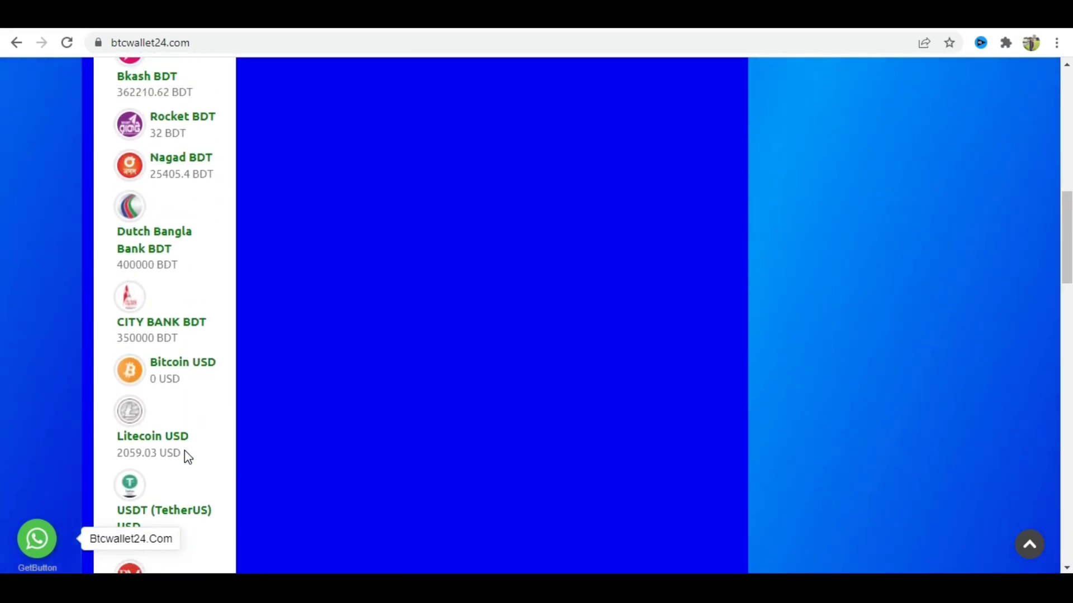
scroll(185, 450, "up", 2)
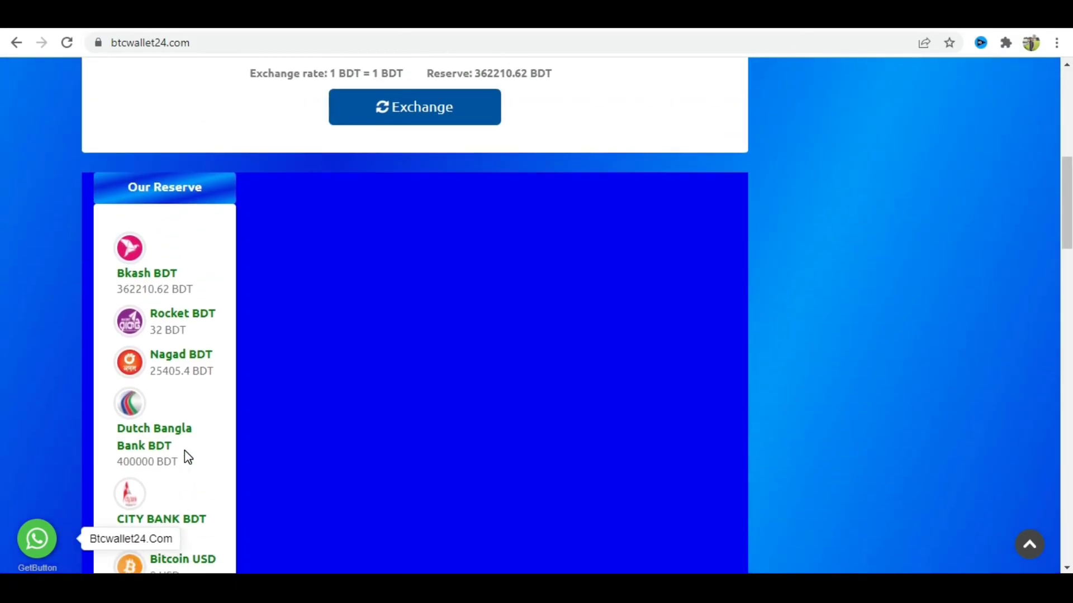
Look through the currency options offered for Send and for Receive in the exchange form
scroll(184, 451, "up", 4)
left_click(389, 314)
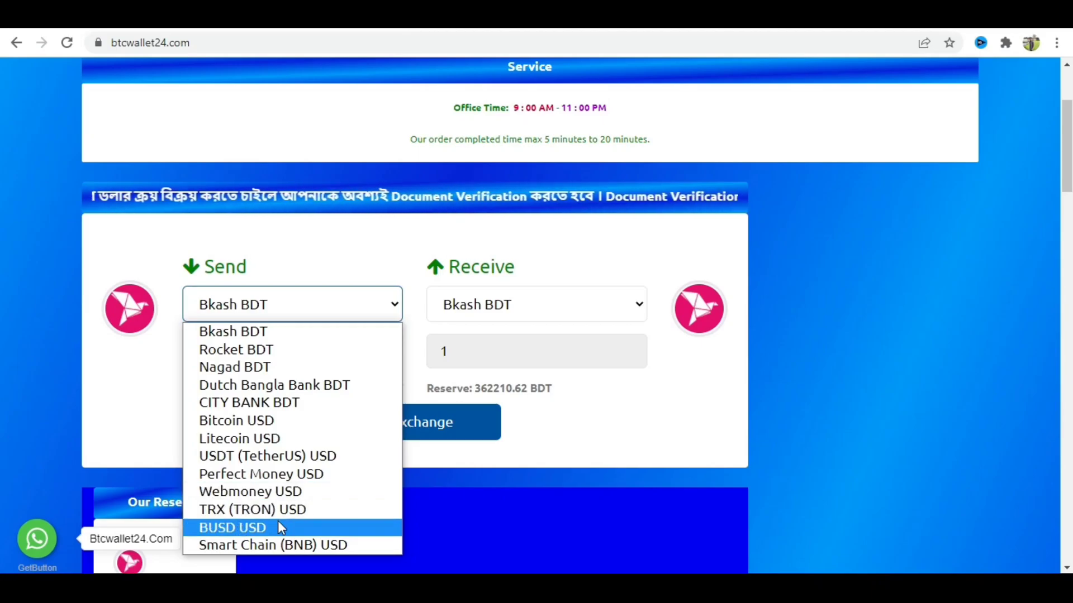
left_click(581, 307)
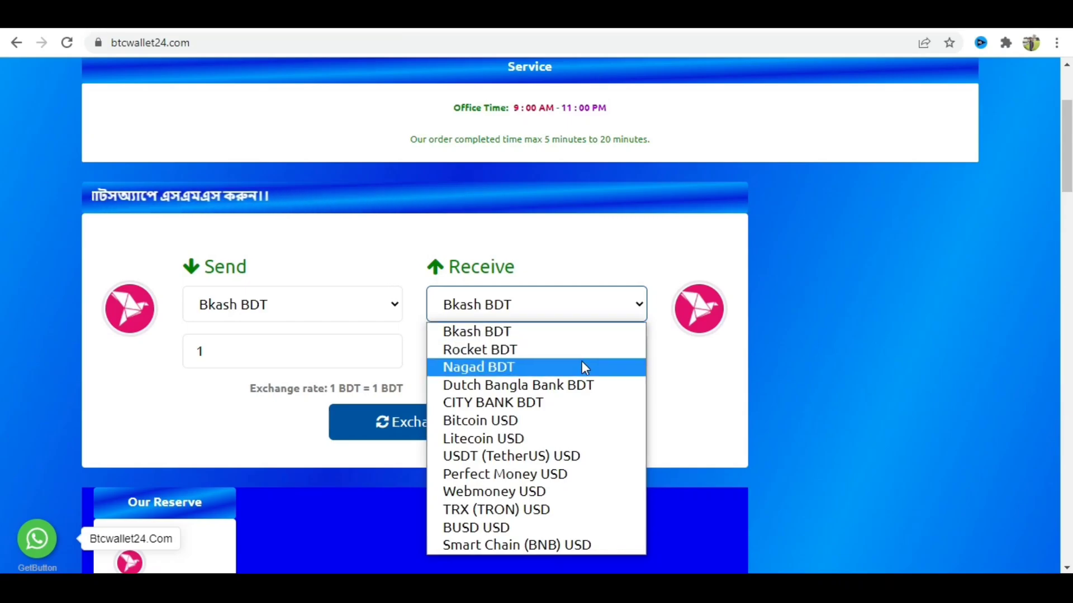
Read the customer testimonials and the table of the 10 latest exchanges on the home page
scroll(921, 482, "down", 1)
scroll(918, 482, "down", 8)
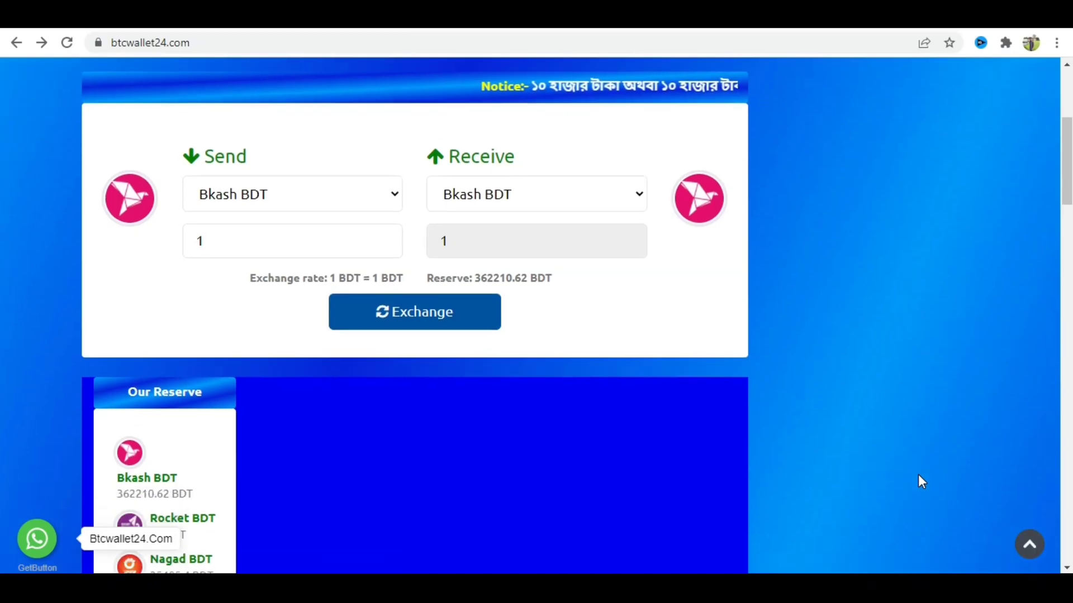
scroll(918, 476, "down", 10)
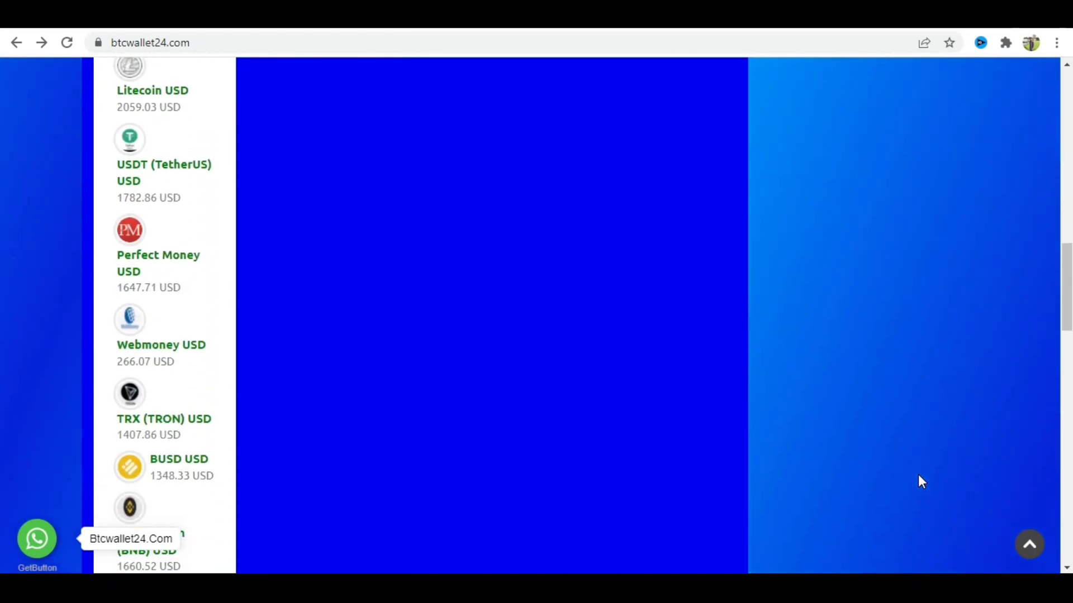
scroll(921, 481, "down", 1)
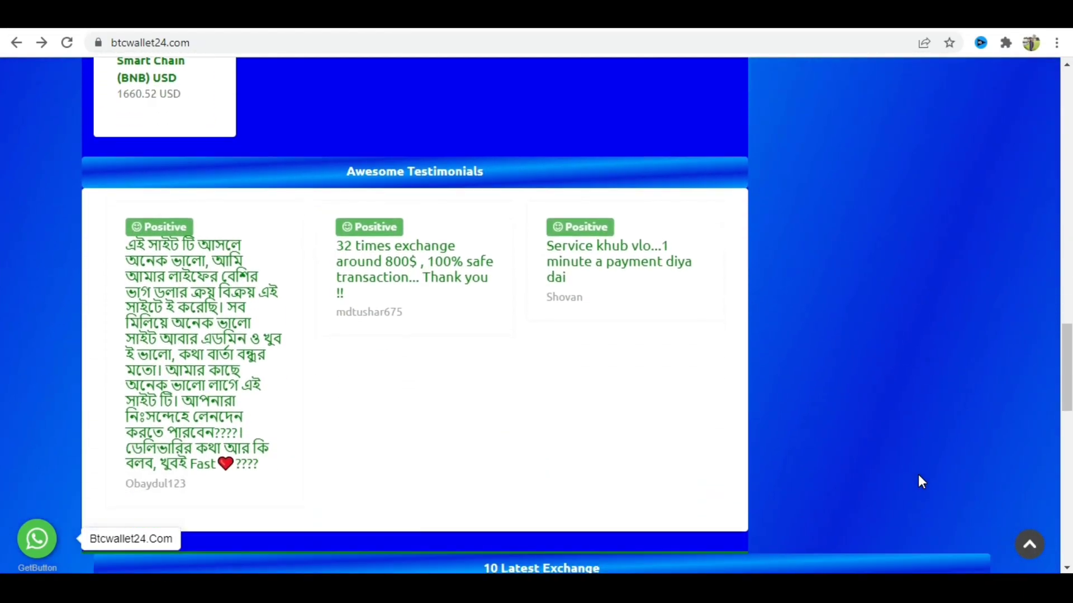
scroll(922, 482, "down", 1)
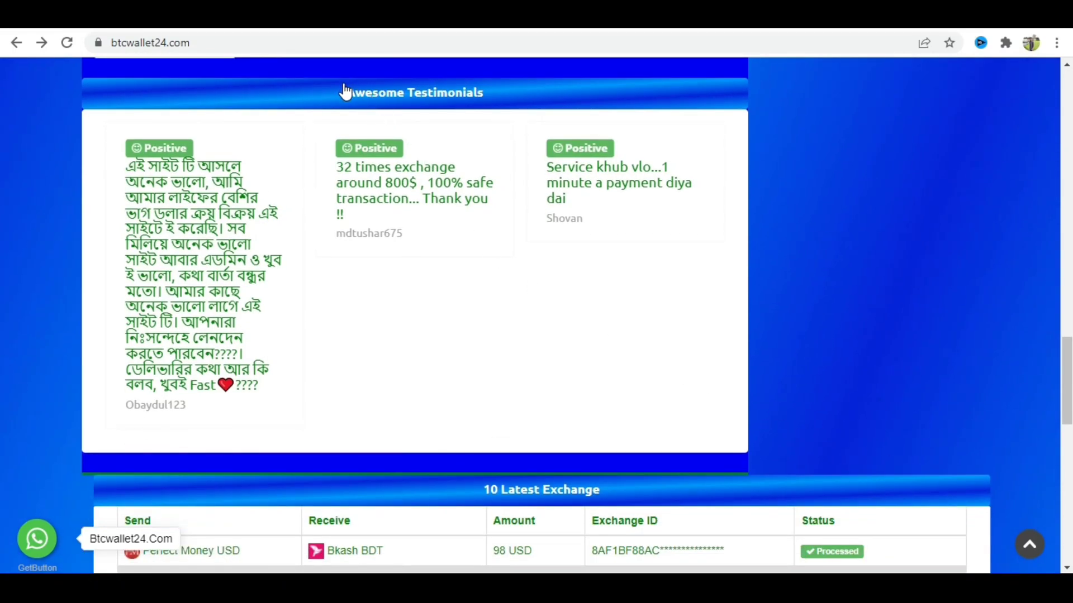
scroll(441, 309, "down", 5)
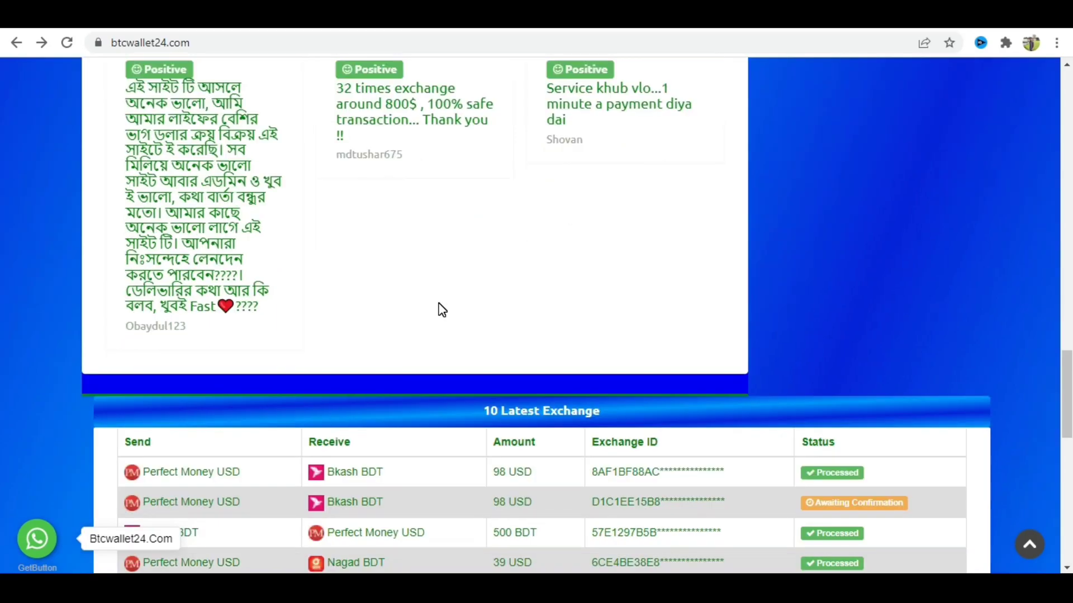
scroll(442, 309, "down", 1)
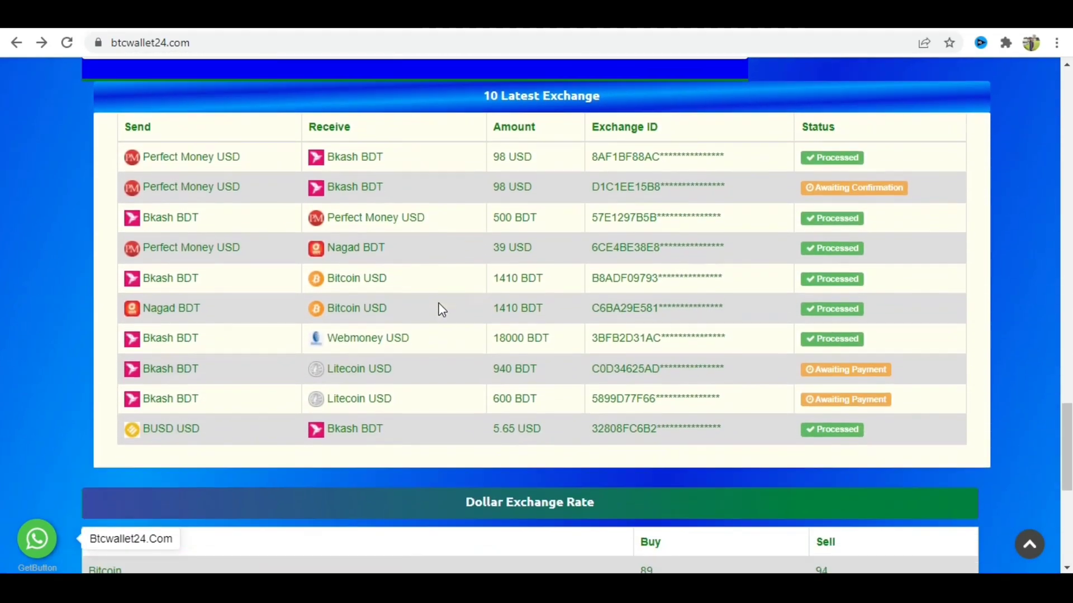
scroll(441, 308, "up", 1)
scroll(442, 308, "down", 1)
Examine the buy and sell rates in the Dollar Exchange Rate table, highlighting the Litecoin and USDT (TetherUS) rows
scroll(804, 454, "down", 1)
scroll(805, 454, "down", 3)
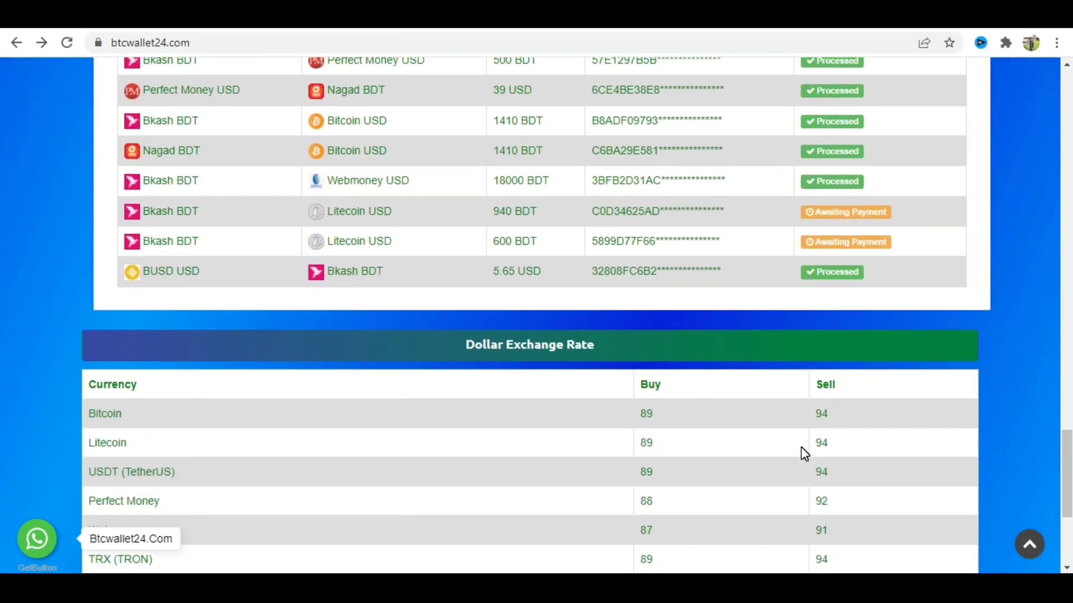
scroll(804, 454, "down", 1)
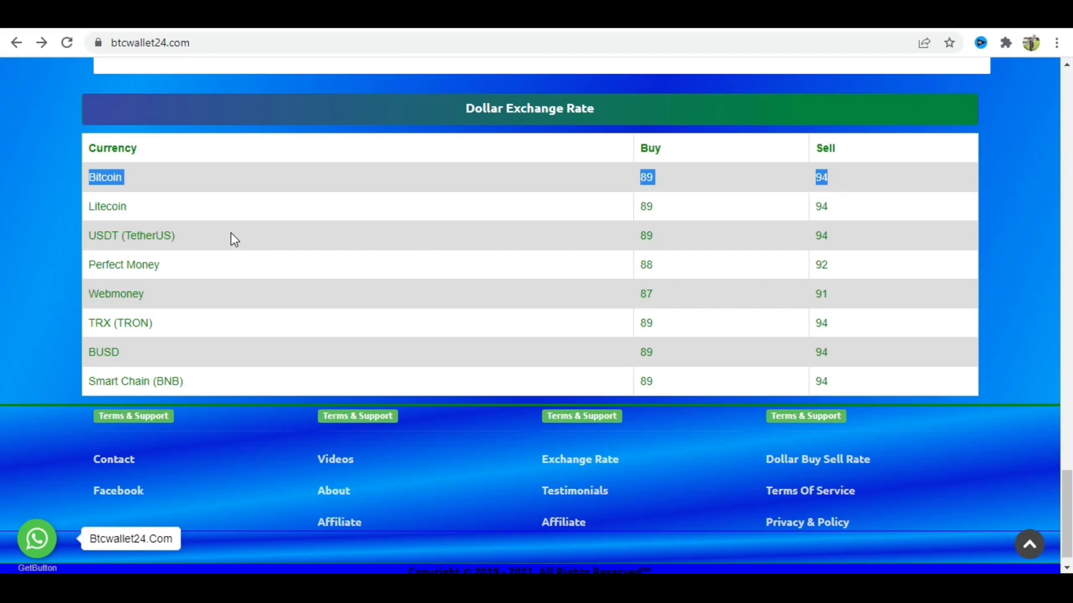
left_click_drag(89, 206, 878, 199)
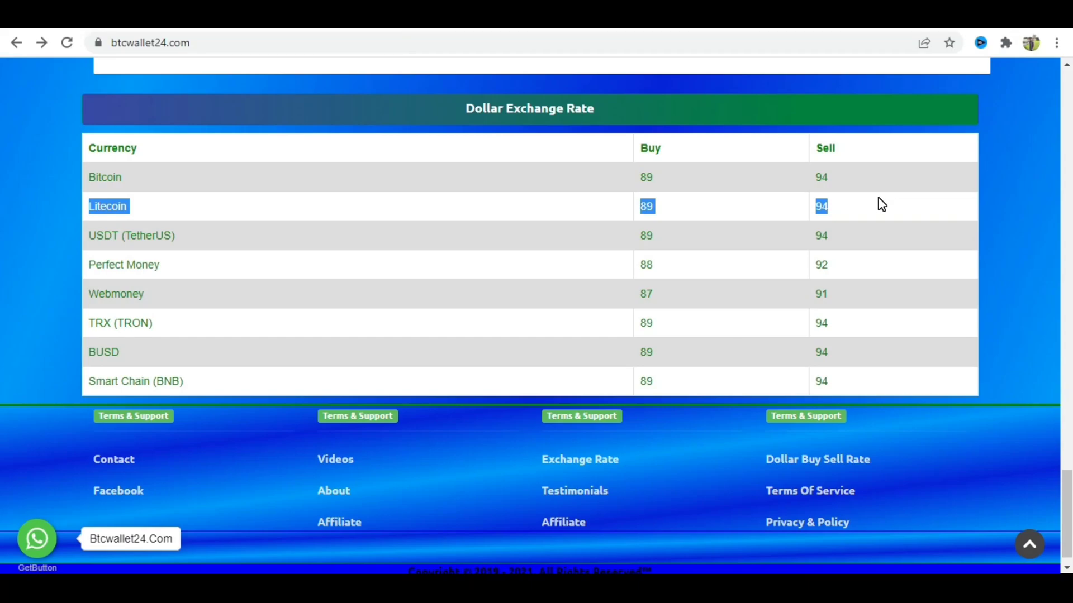
left_click_drag(88, 236, 863, 233)
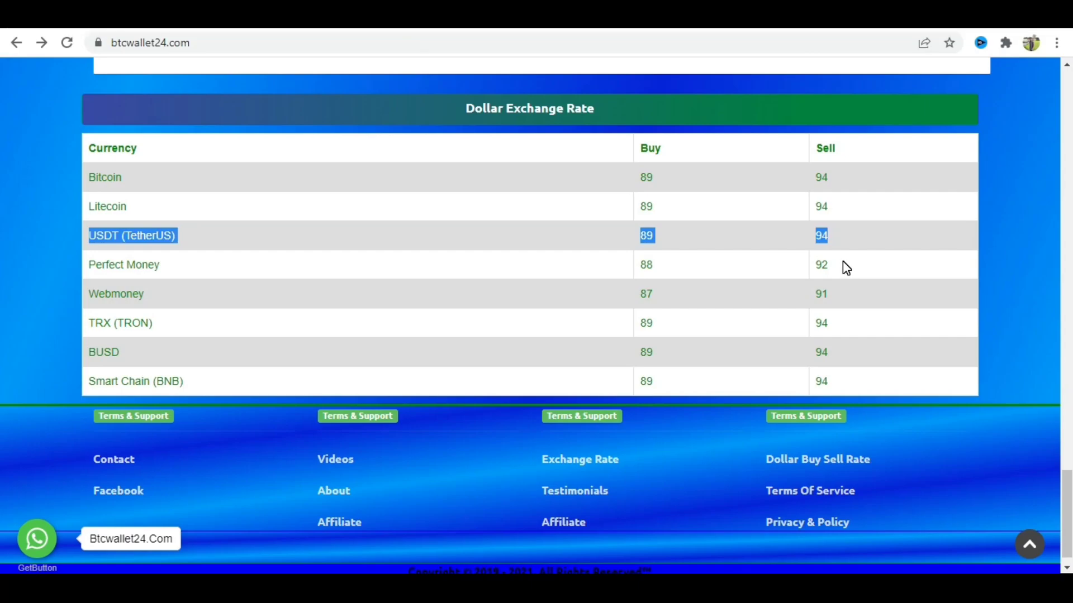
triple_click(864, 274)
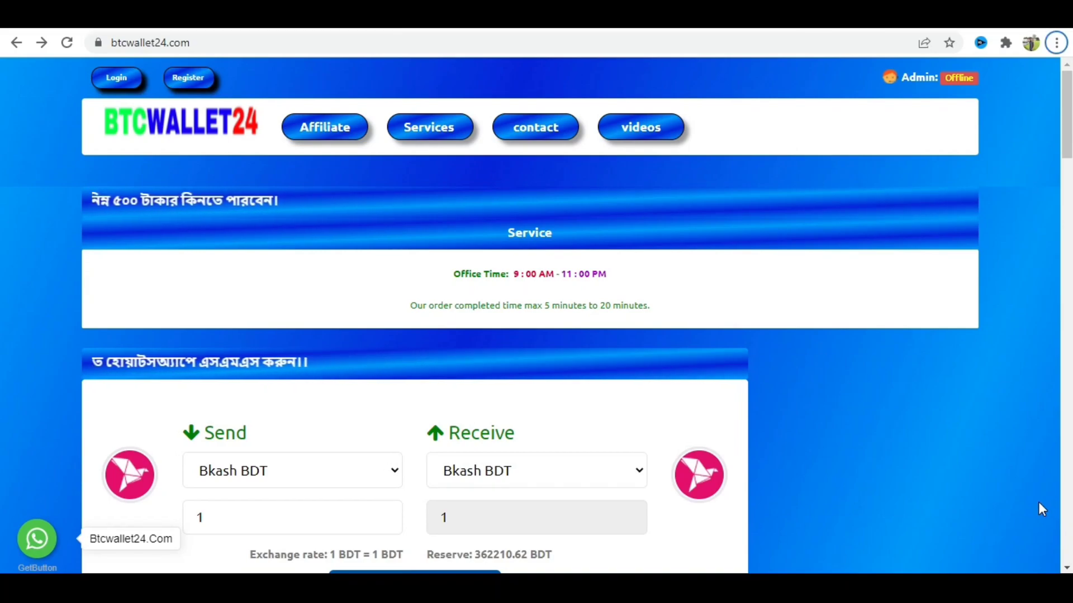
Open the free account registration form and check which details it requires
left_click(194, 80)
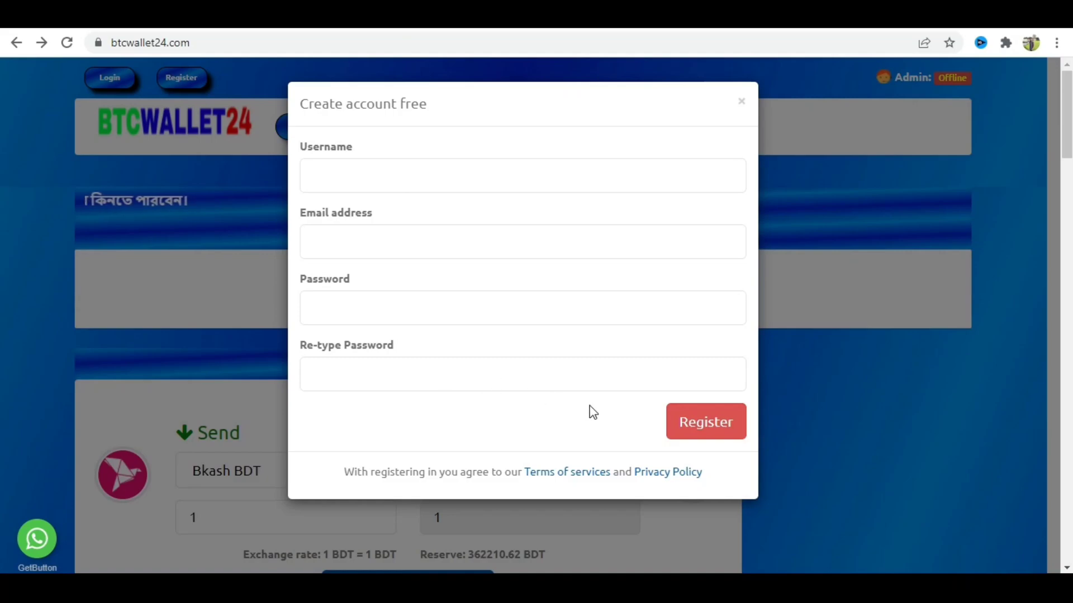
left_click(702, 425)
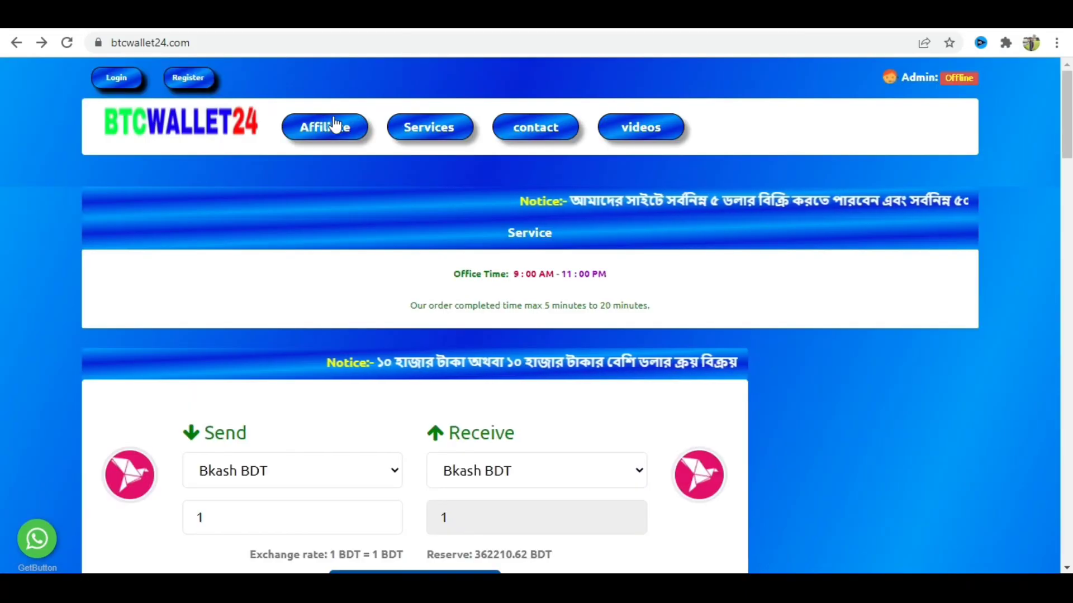
Log in to the existing account with its e-mail address and account password
left_click(131, 82)
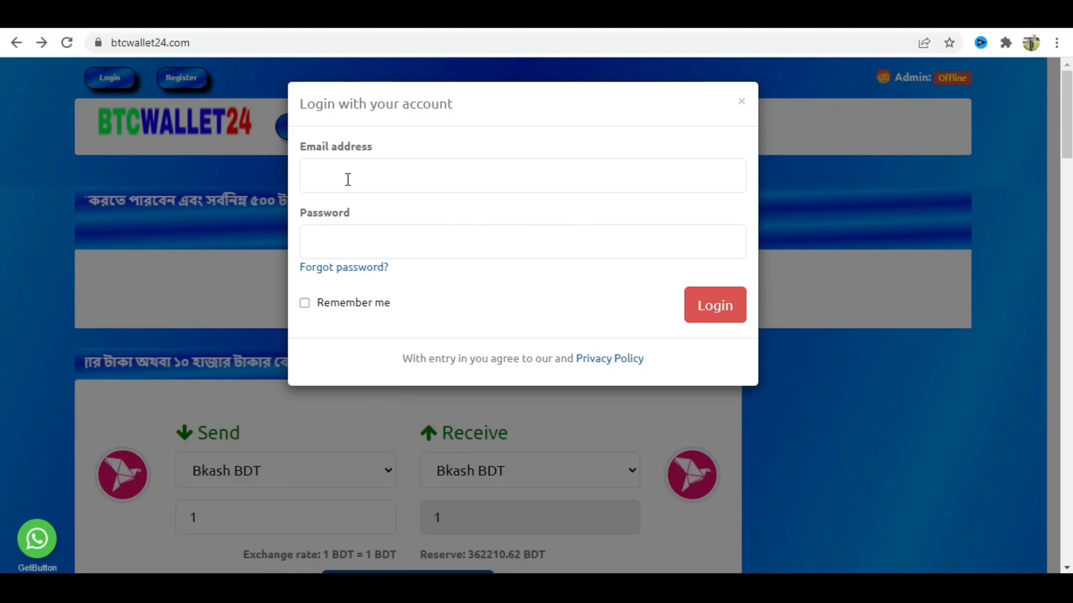
left_click(348, 245)
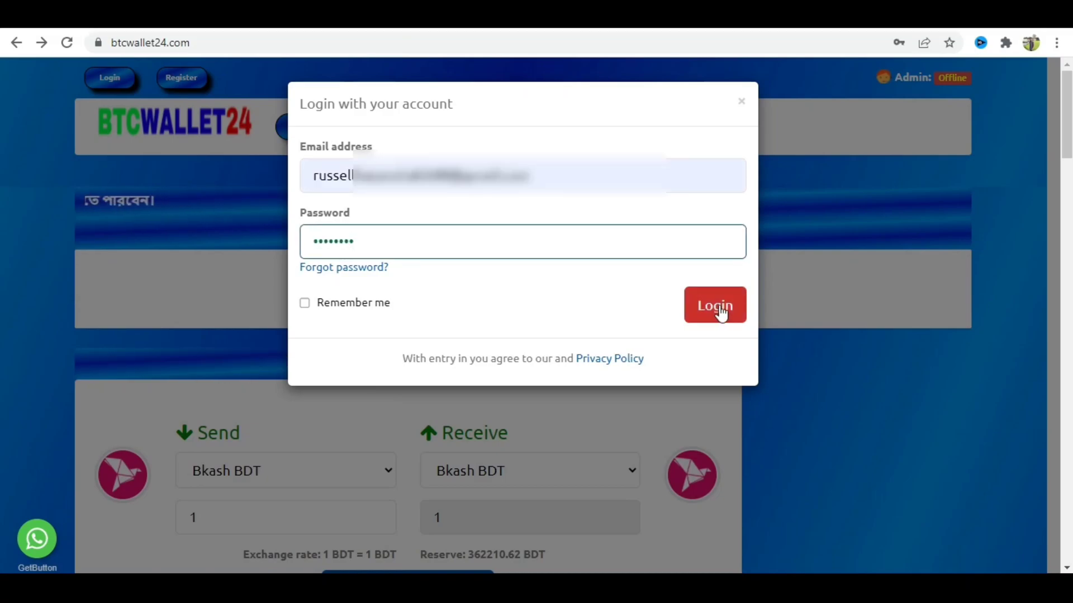
left_click(720, 312)
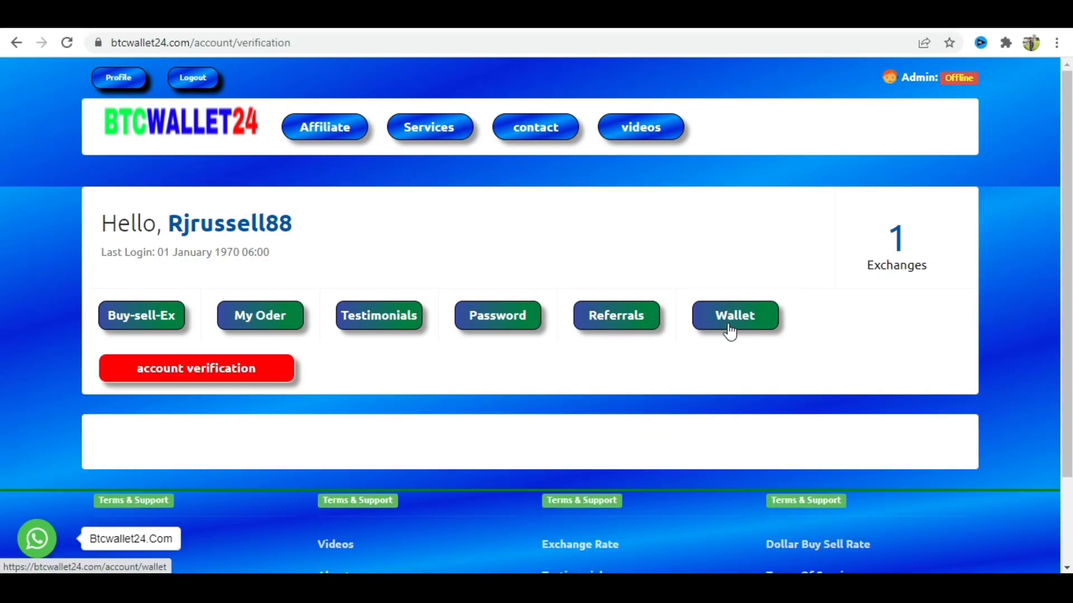
Open the account's Referrals page and select the whole referral link
left_click(624, 325)
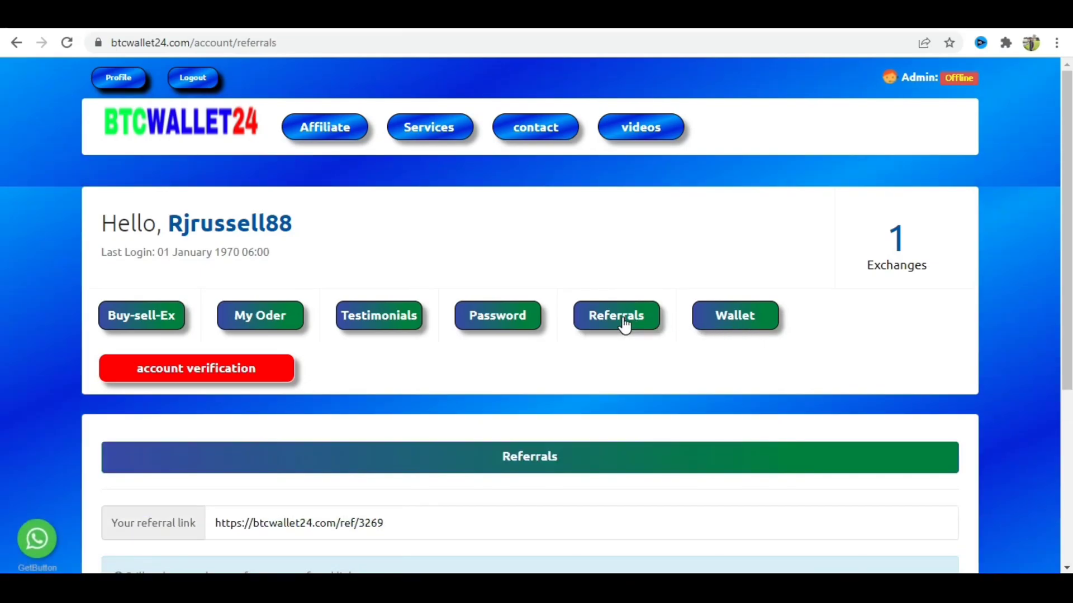
scroll(624, 326, "down", 2)
left_click(351, 451)
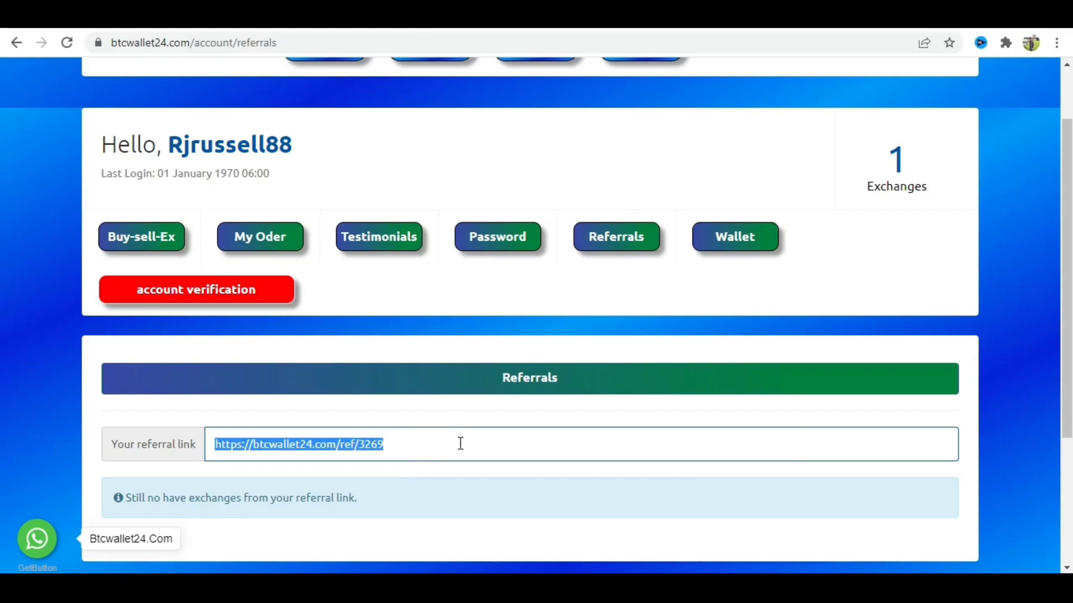
Open the account's password settings and view the fields for changing the password
left_click(490, 245)
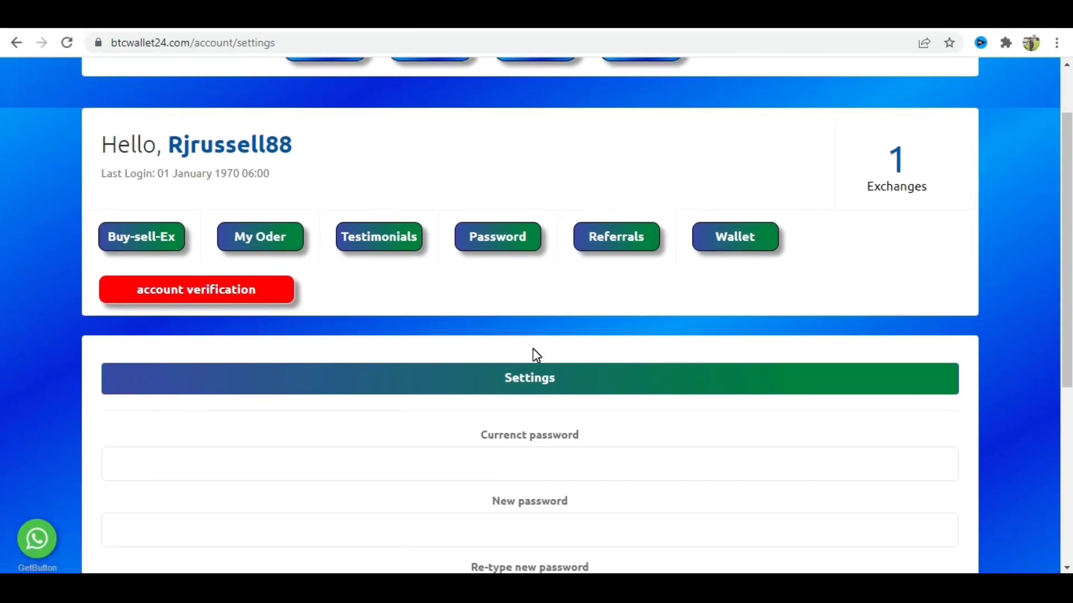
scroll(534, 350, "down", 3)
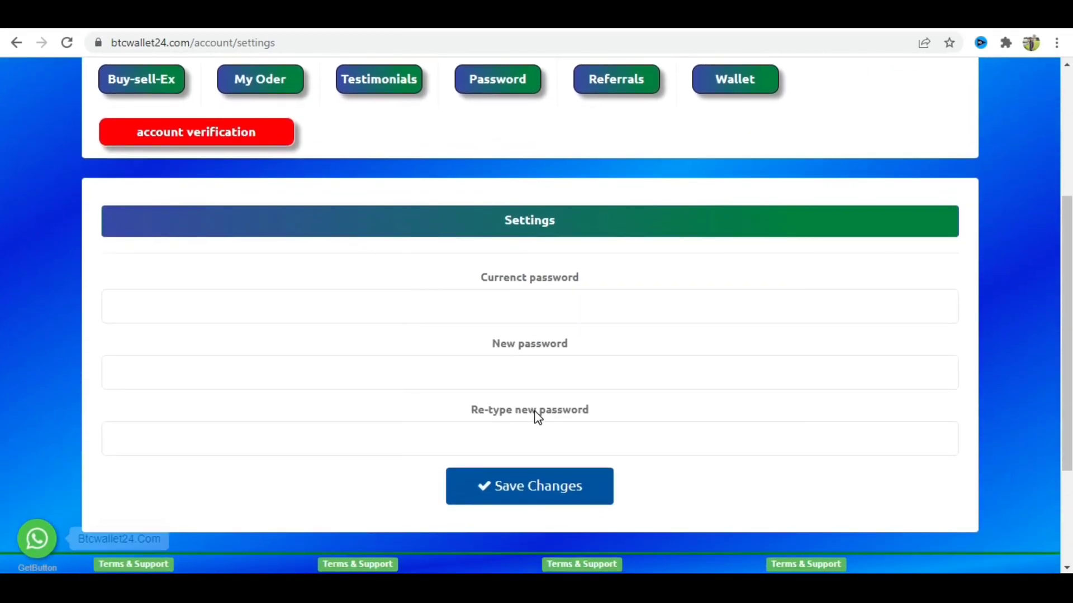
Open the account's My Testimonial page and look at where a testimonial can be added
scroll(354, 173, "up", 2)
left_click(393, 159)
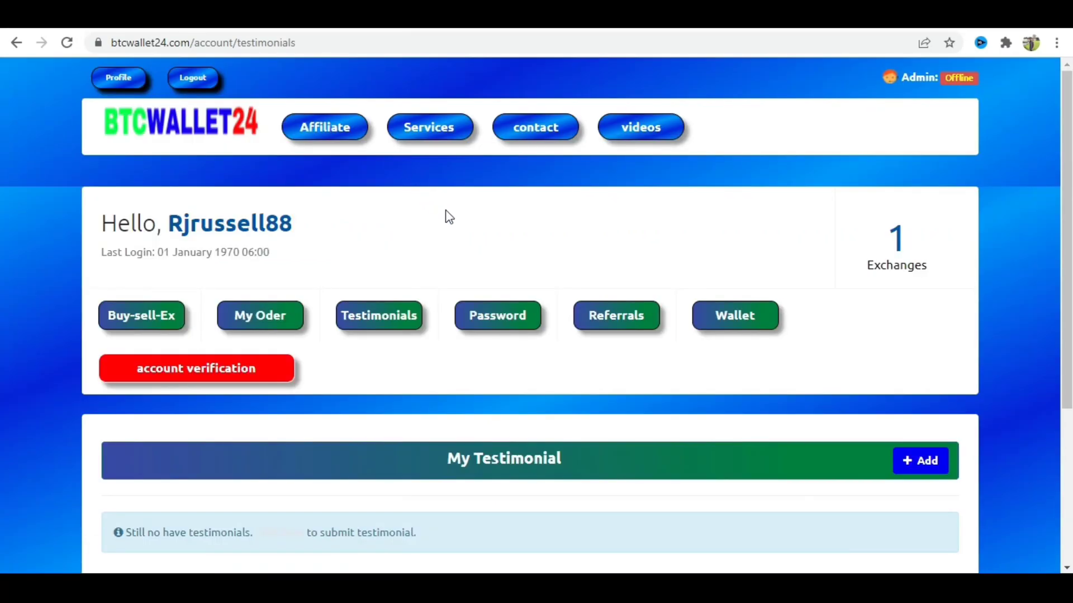
scroll(524, 293, "down", 3)
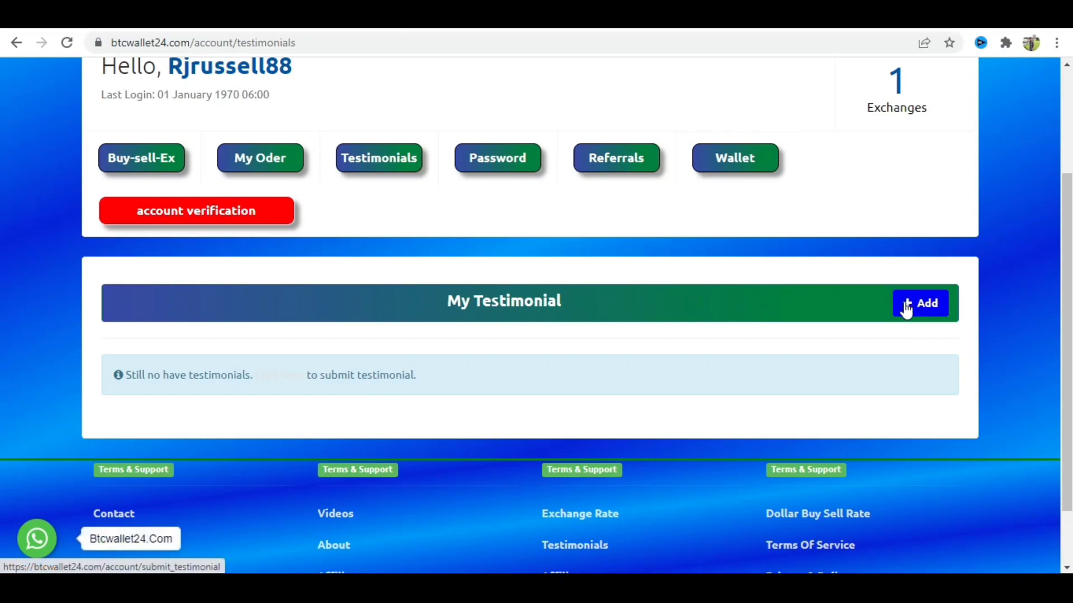
scroll(863, 346, "up", 2)
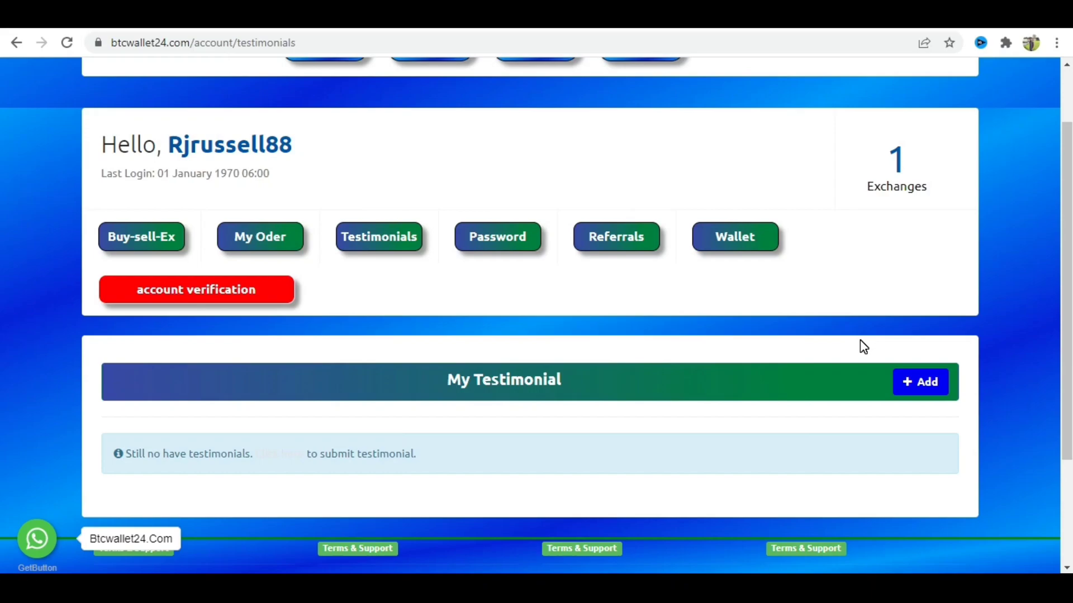
Open the Buy-sell-Ex exchange form and choose Nagad BDT to send and Perfect Money USD to receive
left_click(137, 246)
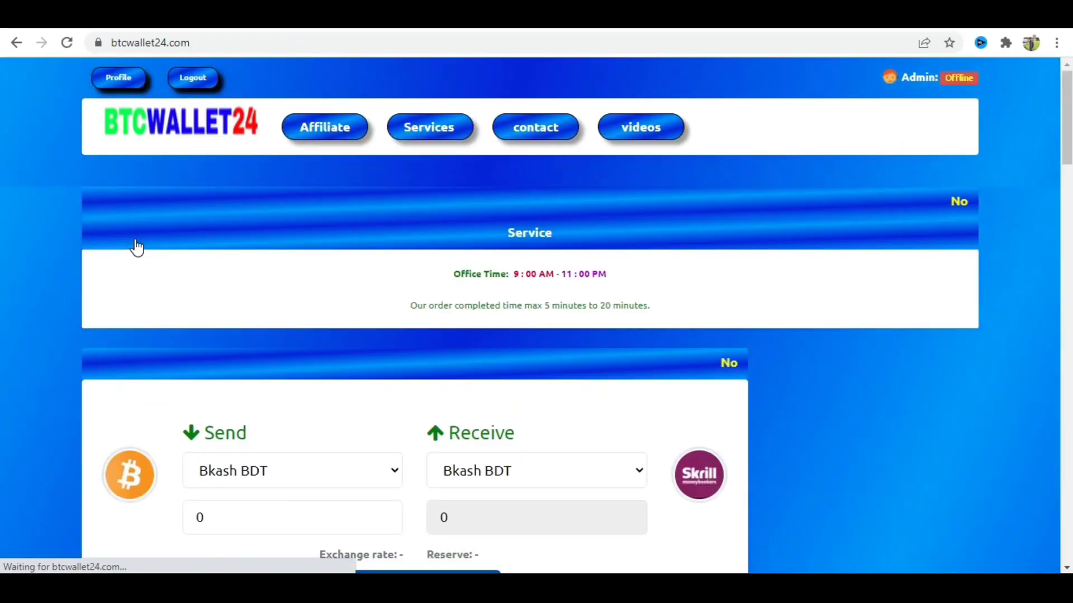
scroll(506, 352, "down", 1)
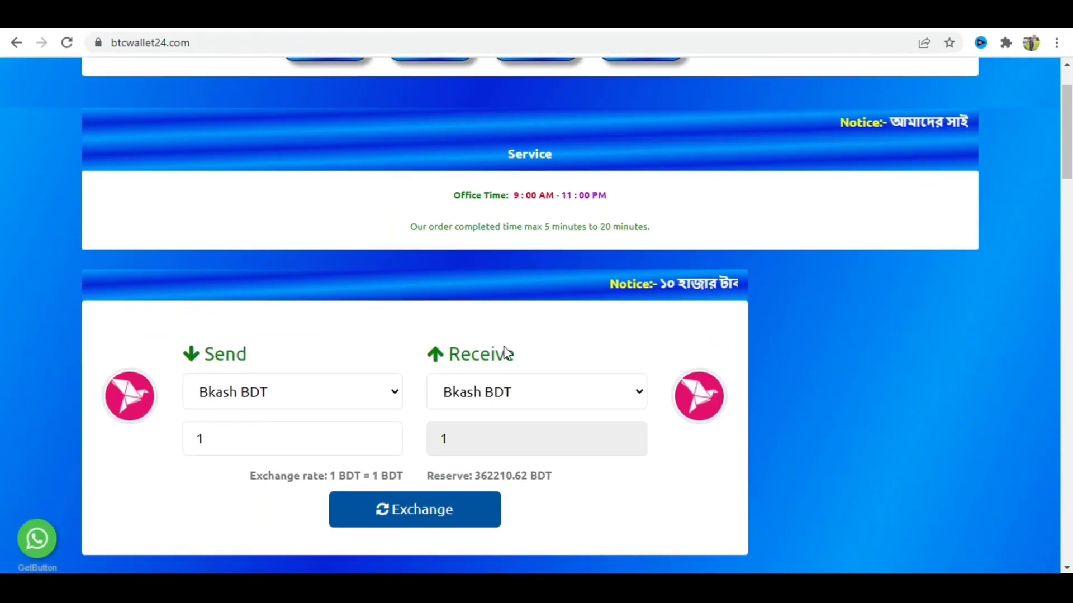
scroll(504, 348, "down", 1)
scroll(503, 346, "down", 1)
scroll(503, 346, "up", 1)
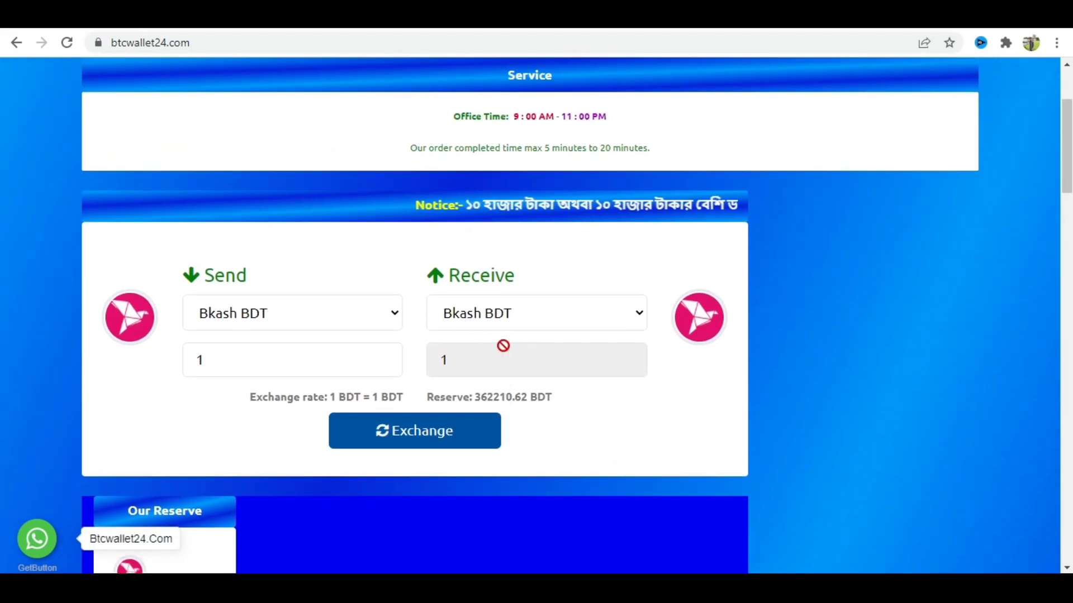
left_click(394, 313)
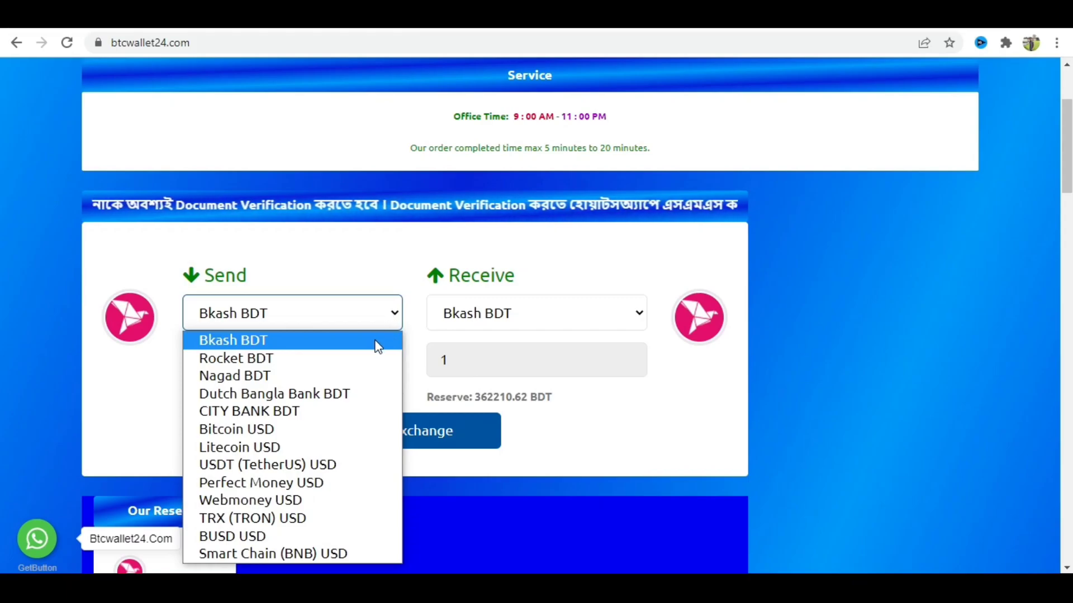
left_click(354, 373)
left_click(544, 316)
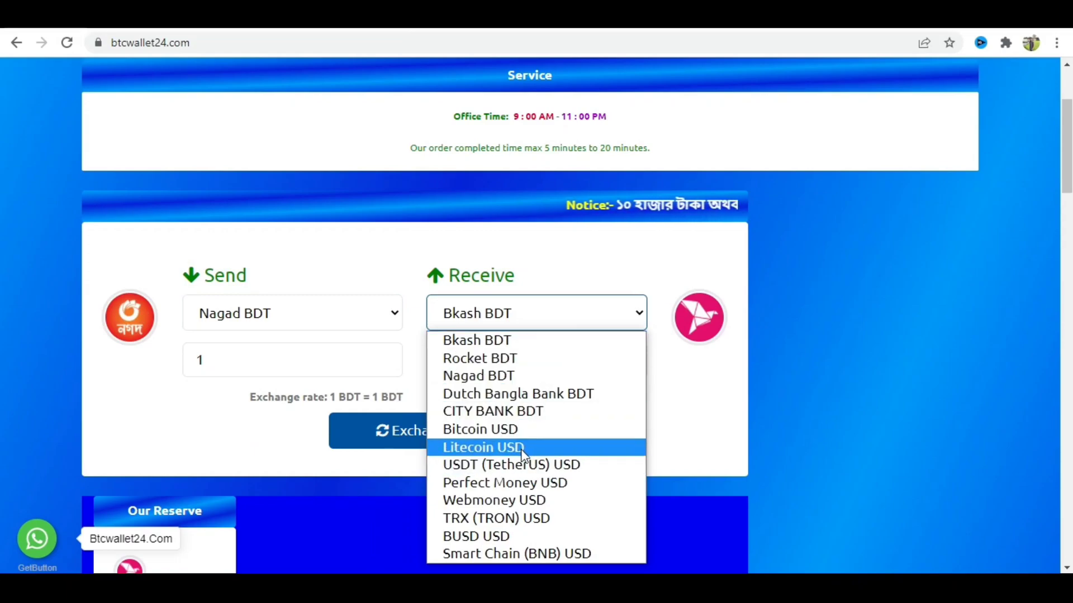
left_click(518, 484)
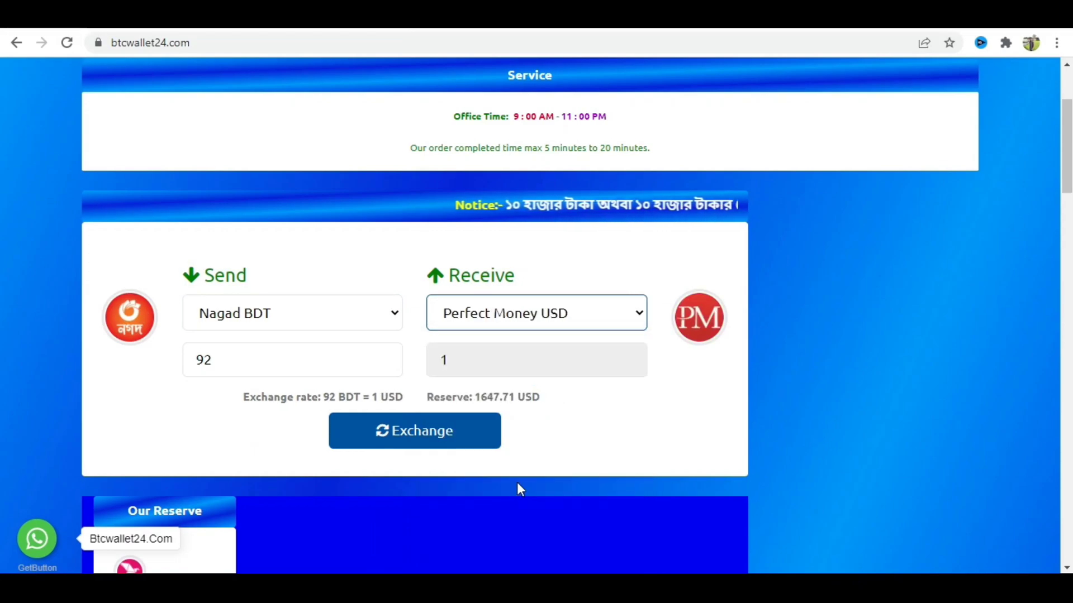
Set the amount to send to 500 BDT and start the exchange
left_click(297, 362)
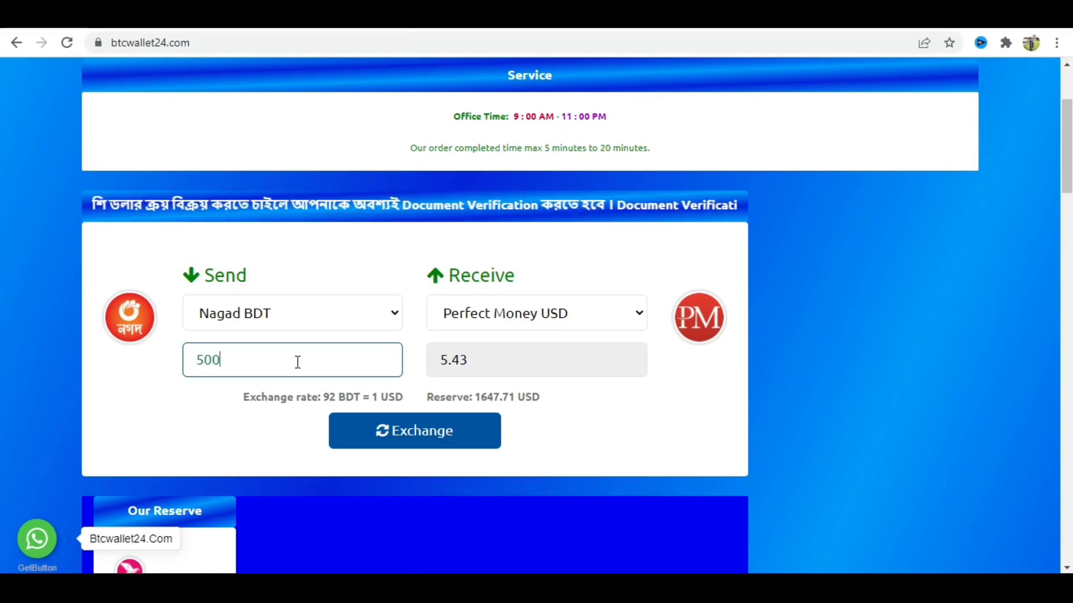
left_click(210, 438)
left_click(252, 366)
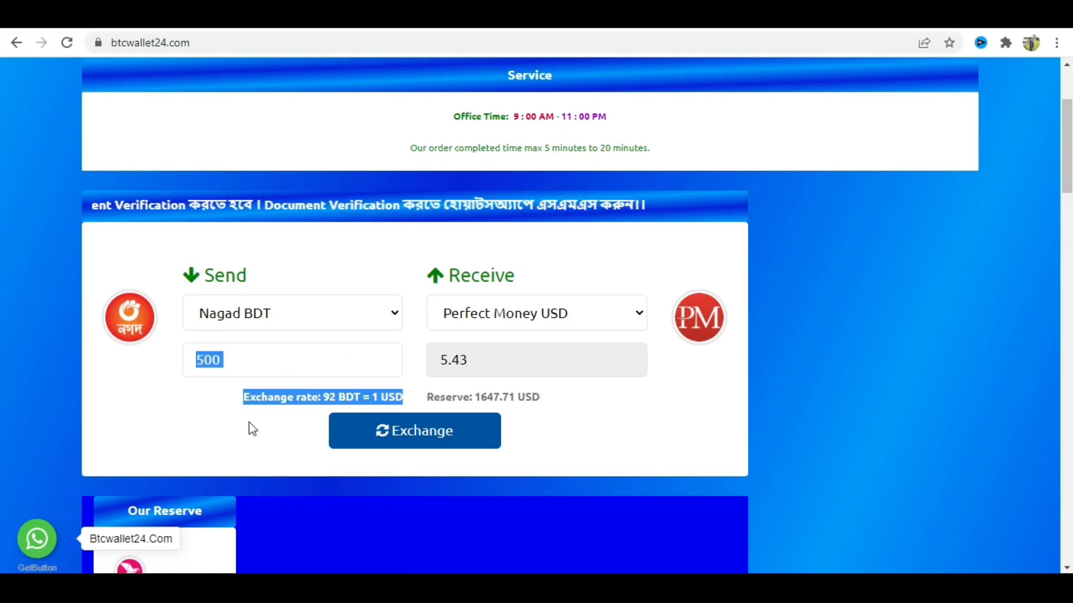
left_click(252, 429)
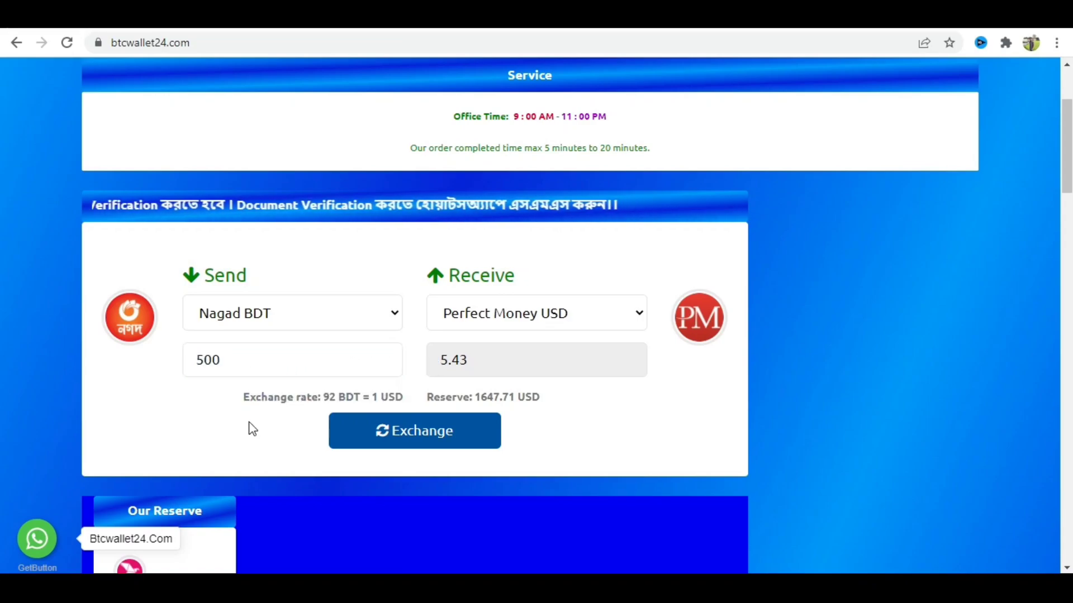
left_click(411, 436)
scroll(320, 261, "down", 1)
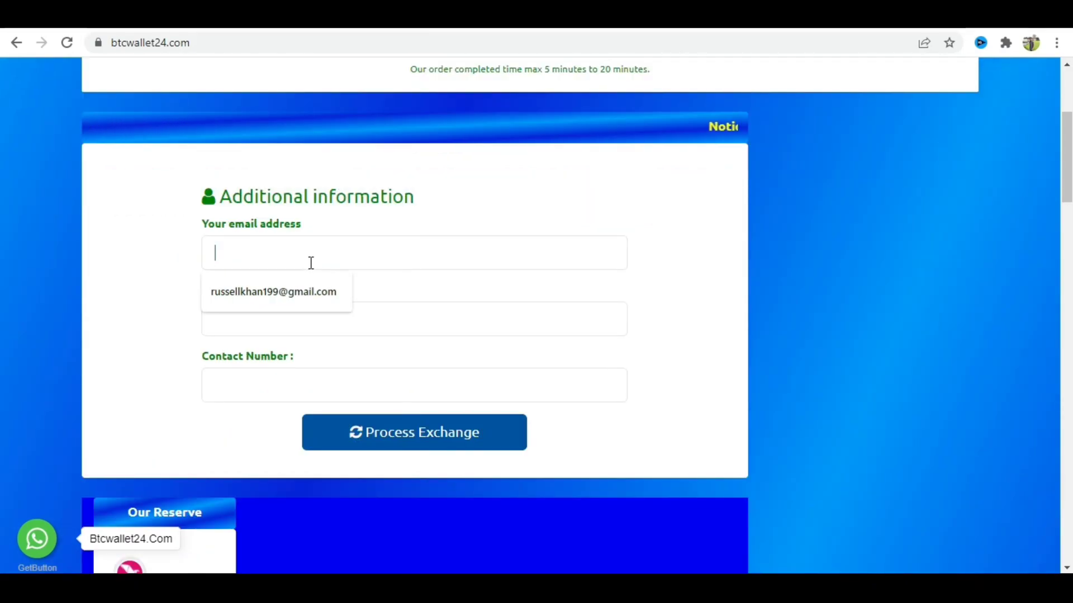
Fill in the e-mail address, Perfect Money Id and contact number, and process the exchange
left_click(311, 263)
left_click(316, 288)
left_click(316, 322)
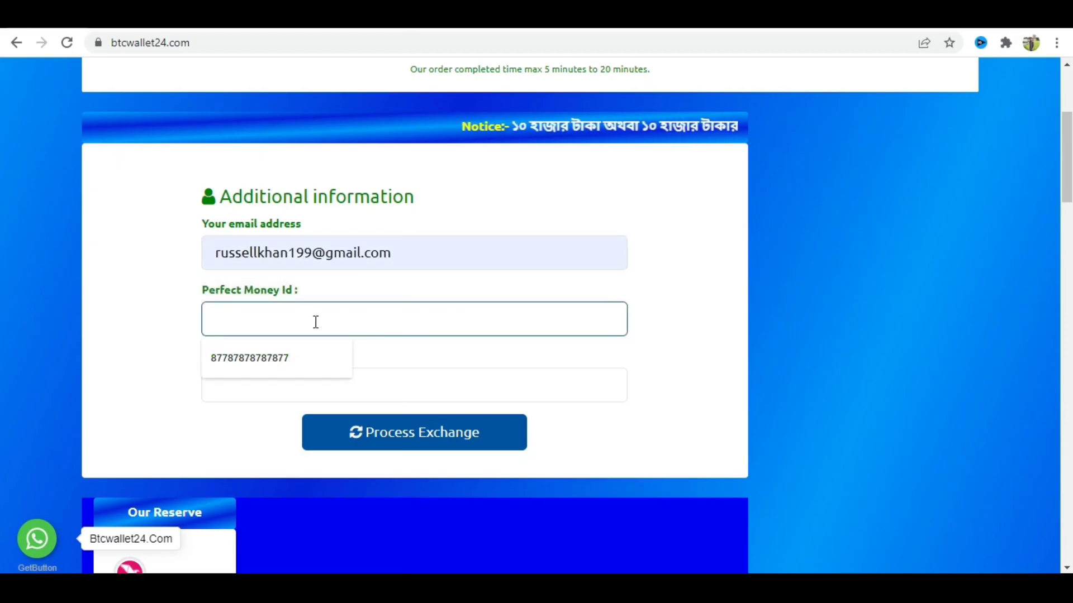
left_click(304, 350)
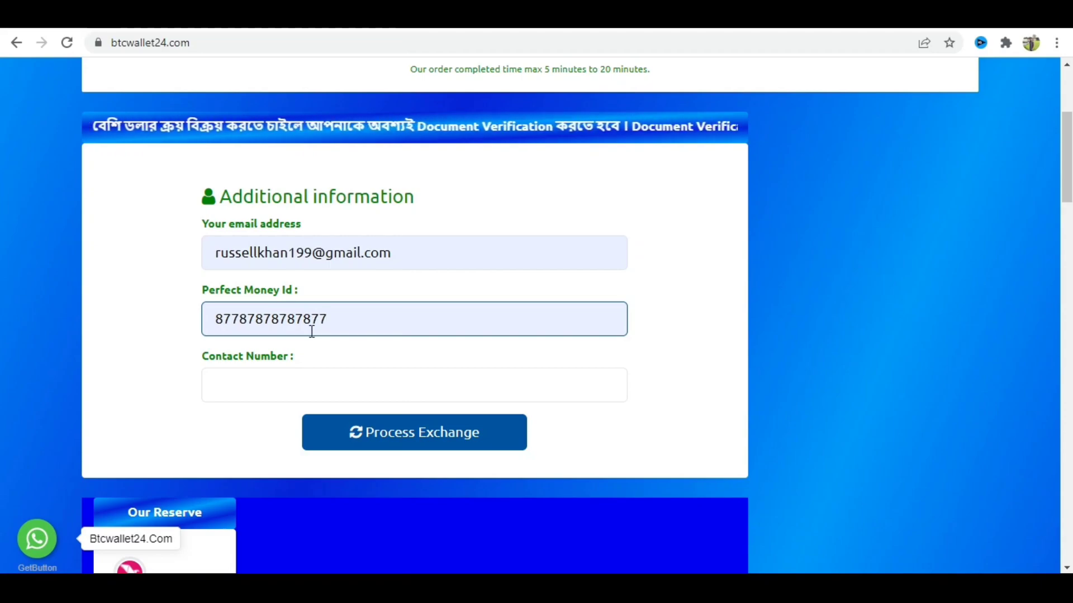
left_click(266, 373)
left_click(263, 427)
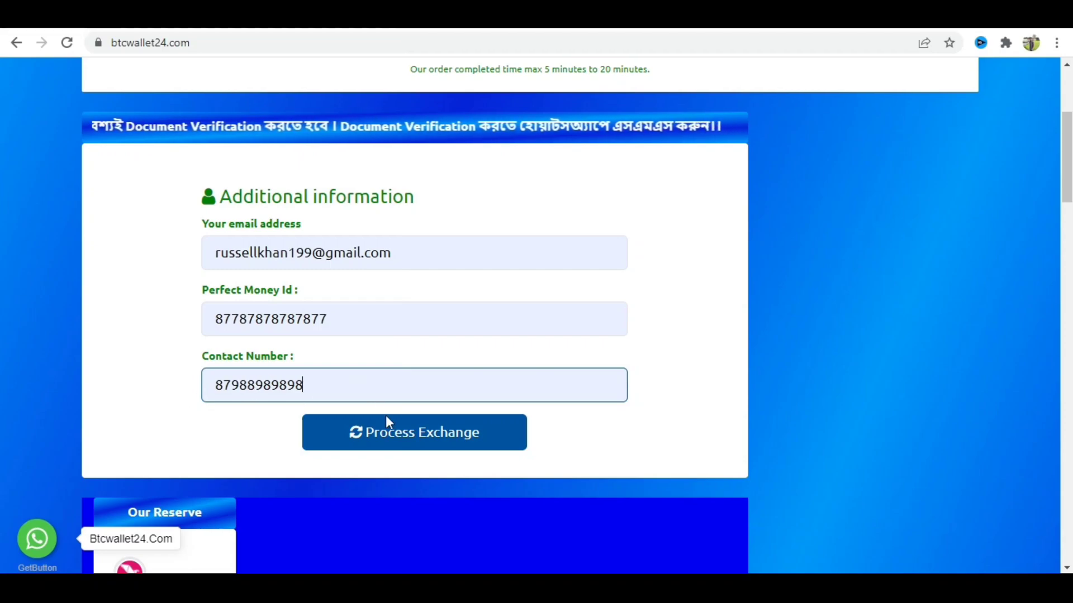
left_click(420, 438)
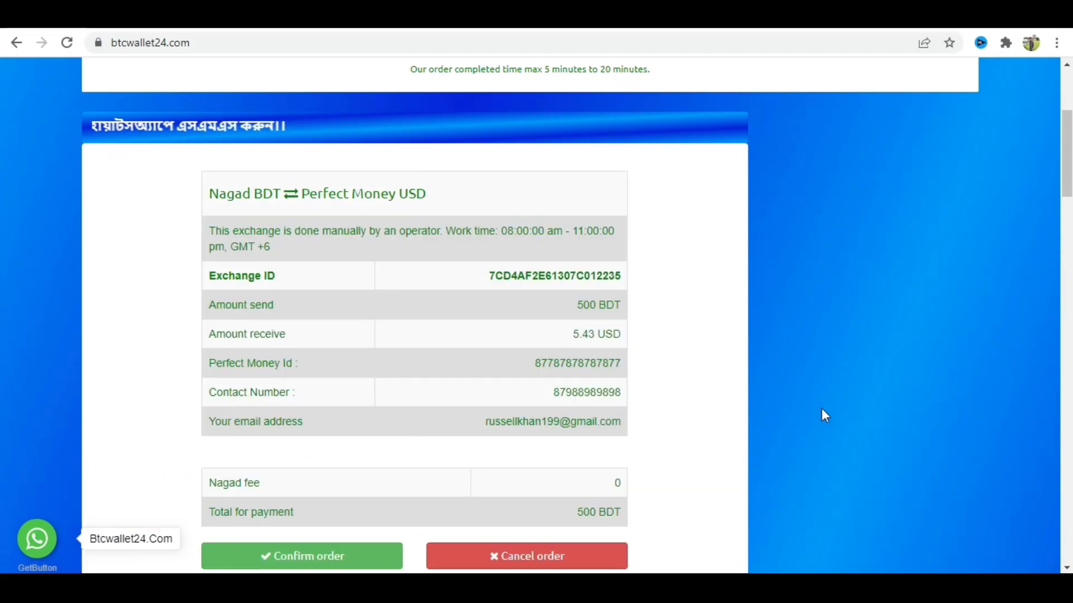
Review the order summary and highlight its exchange ID
scroll(855, 409, "down", 2)
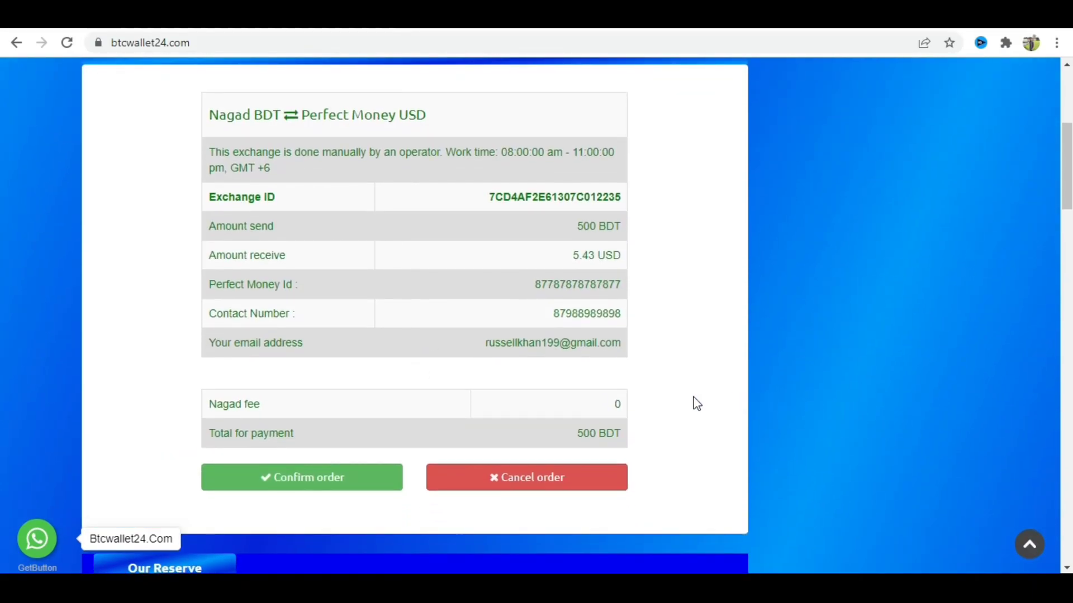
left_click_drag(489, 197, 614, 197)
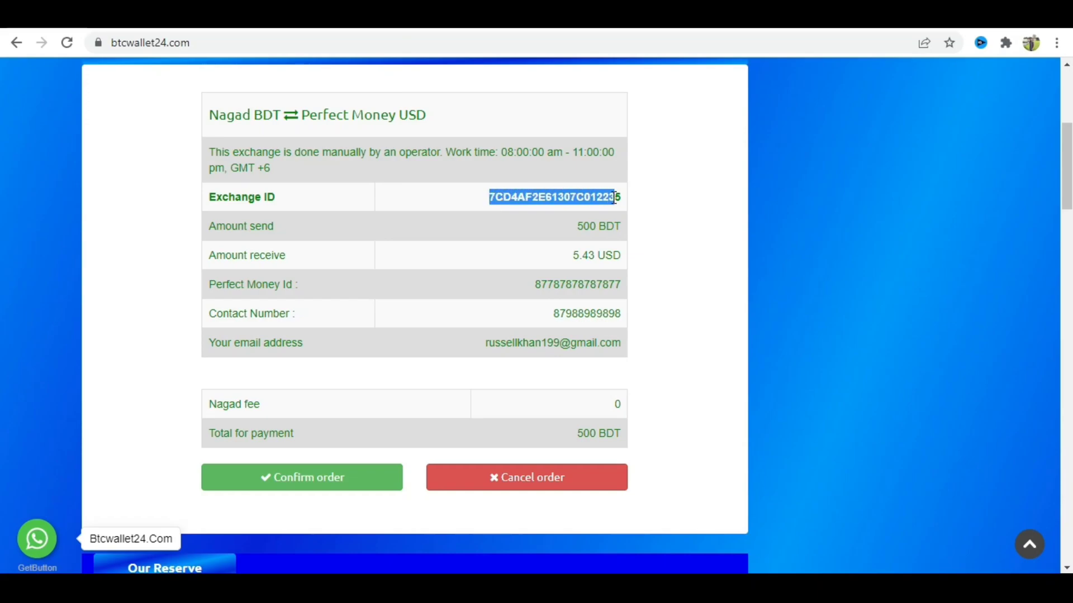
left_click(618, 198)
left_click_drag(486, 199, 629, 205)
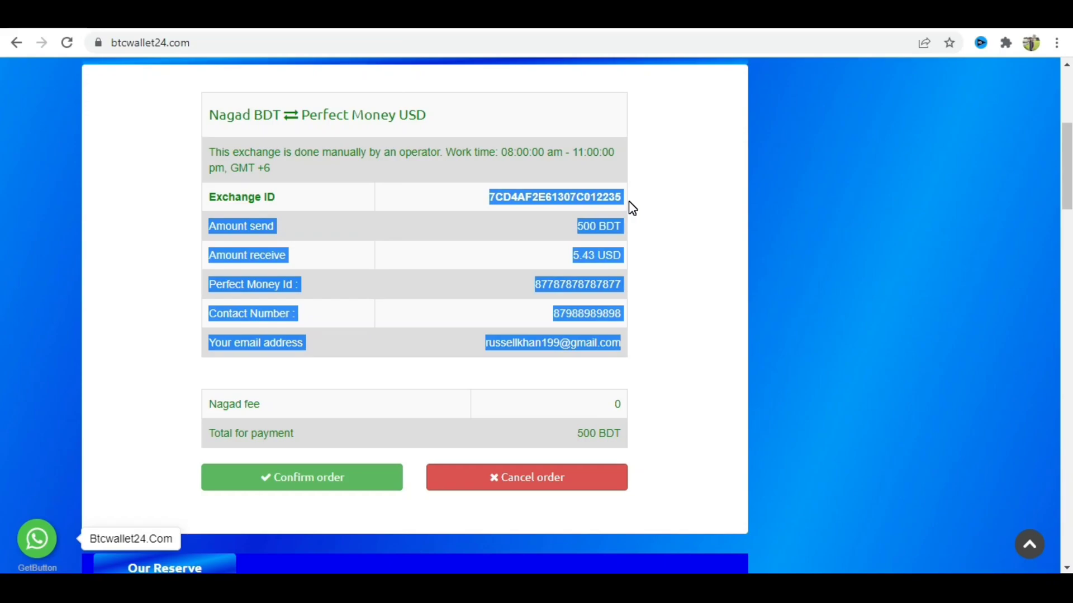
left_click(666, 208)
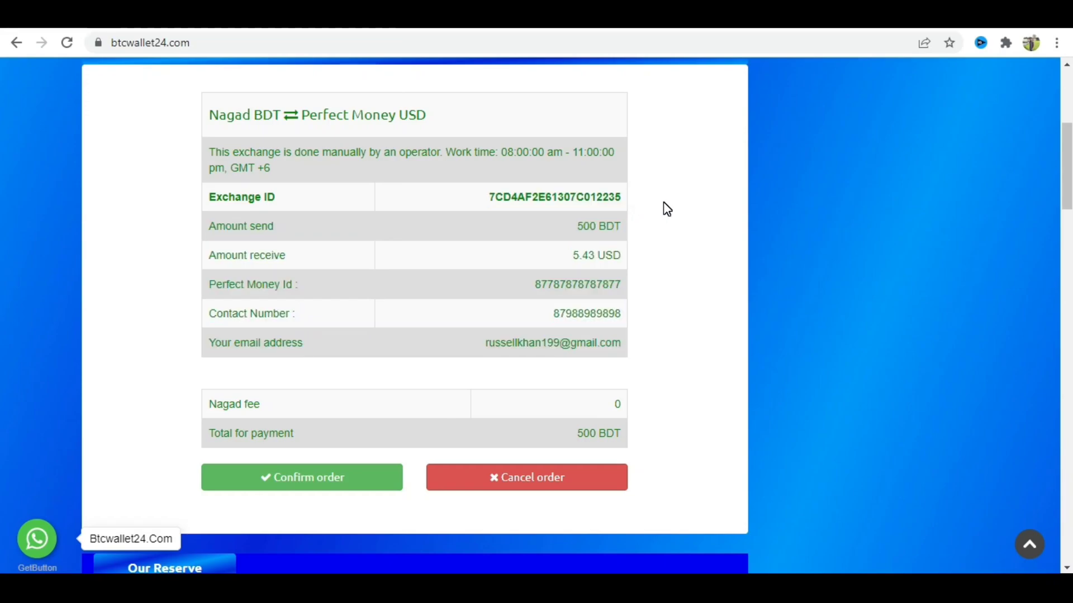
double_click(445, 196)
left_click(456, 200)
double_click(456, 200)
left_click(426, 205)
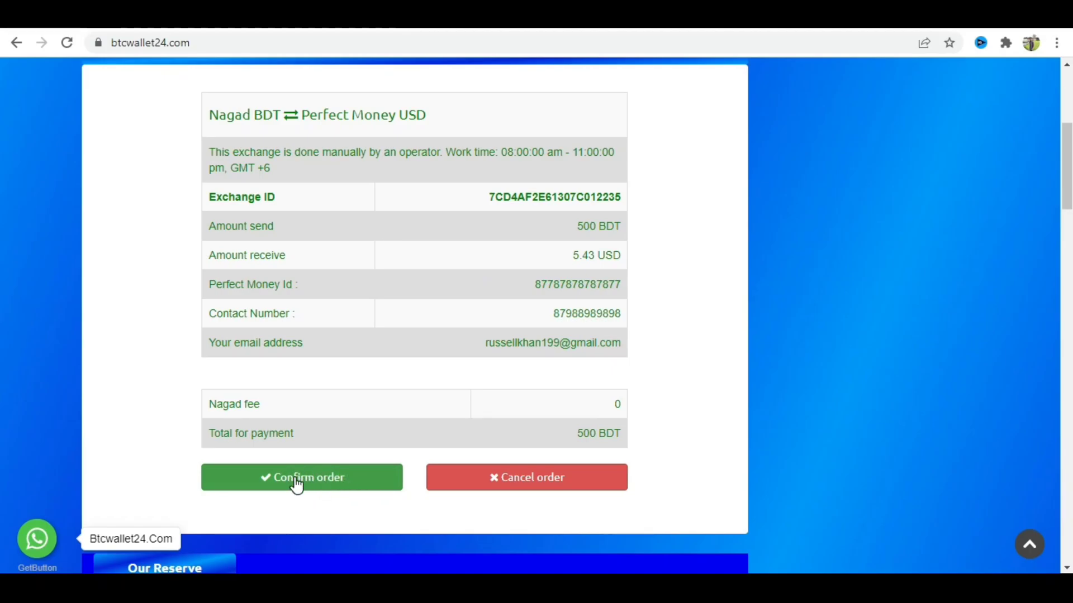
Confirm the order and highlight the contact number in the transfer details
left_click(321, 482)
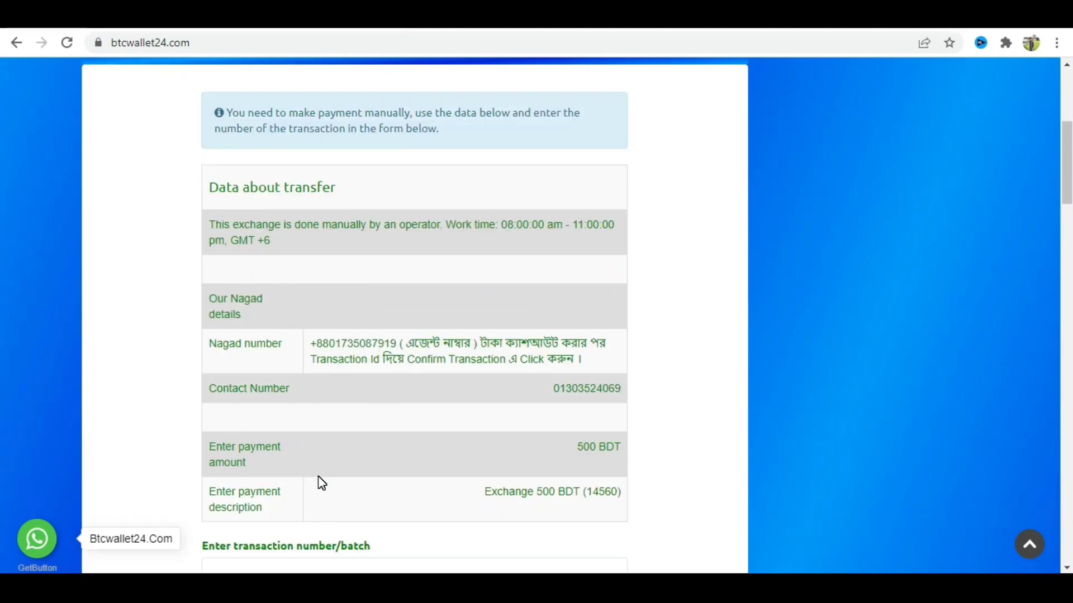
scroll(581, 335, "down", 1)
double_click(581, 312)
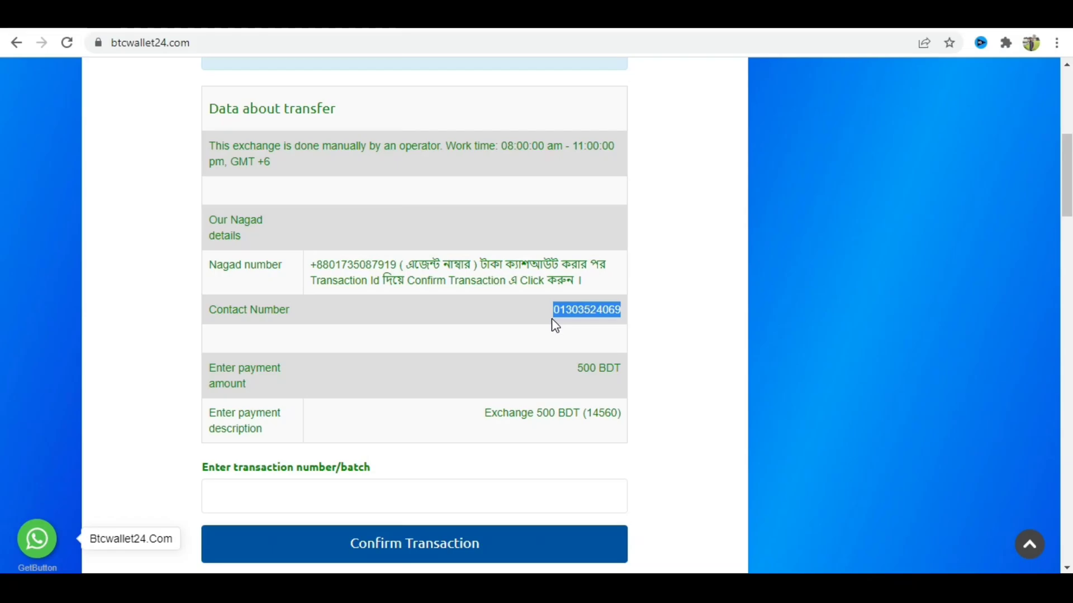
Try to confirm the transaction with the transaction number/batch field left empty
scroll(391, 402, "down", 1)
left_click(360, 419)
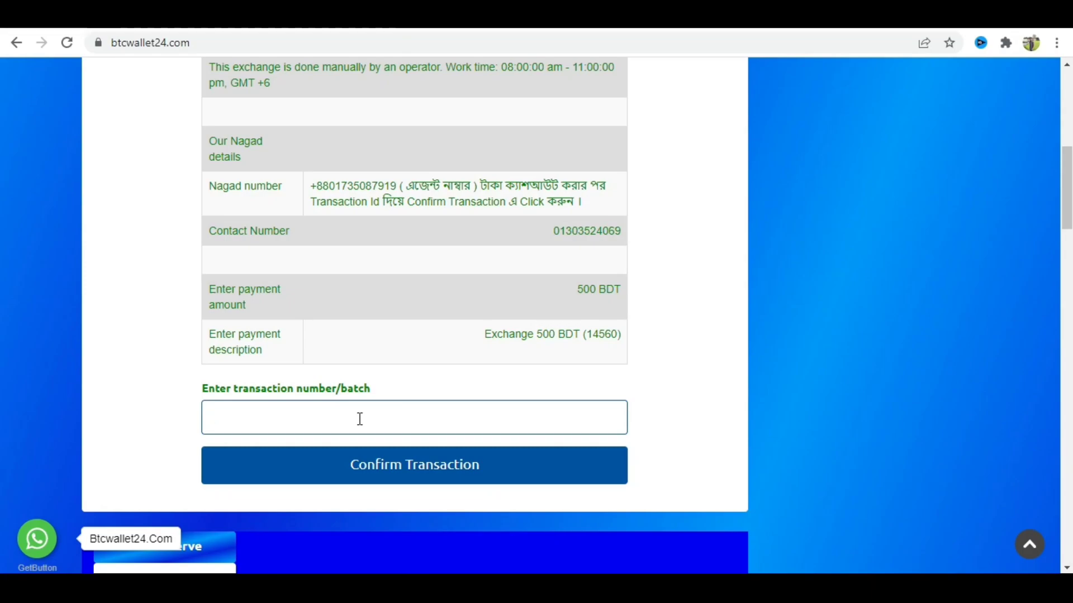
right_click(291, 420)
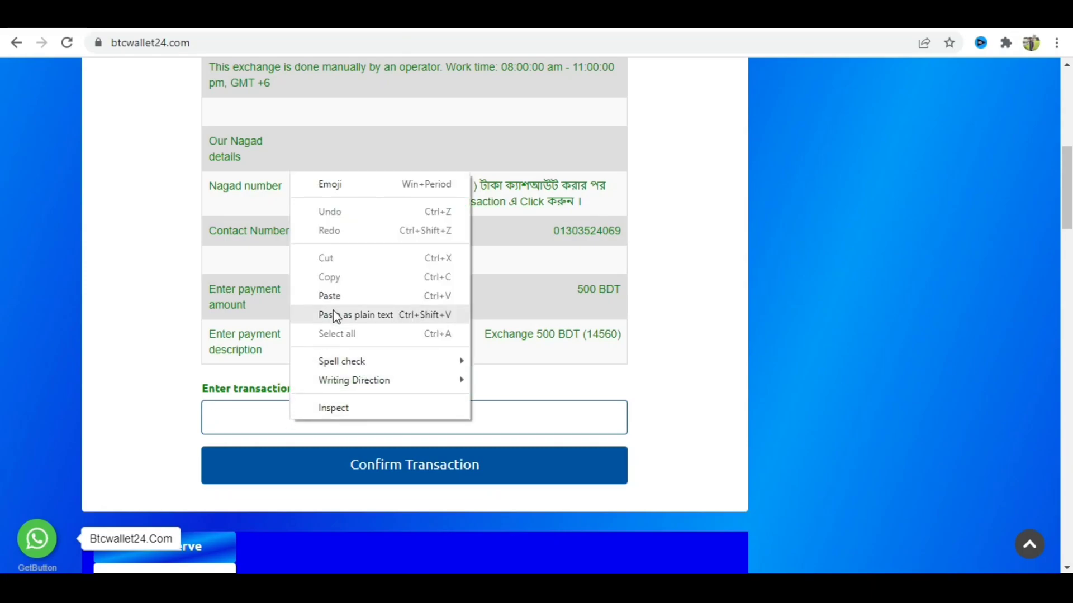
left_click(252, 417)
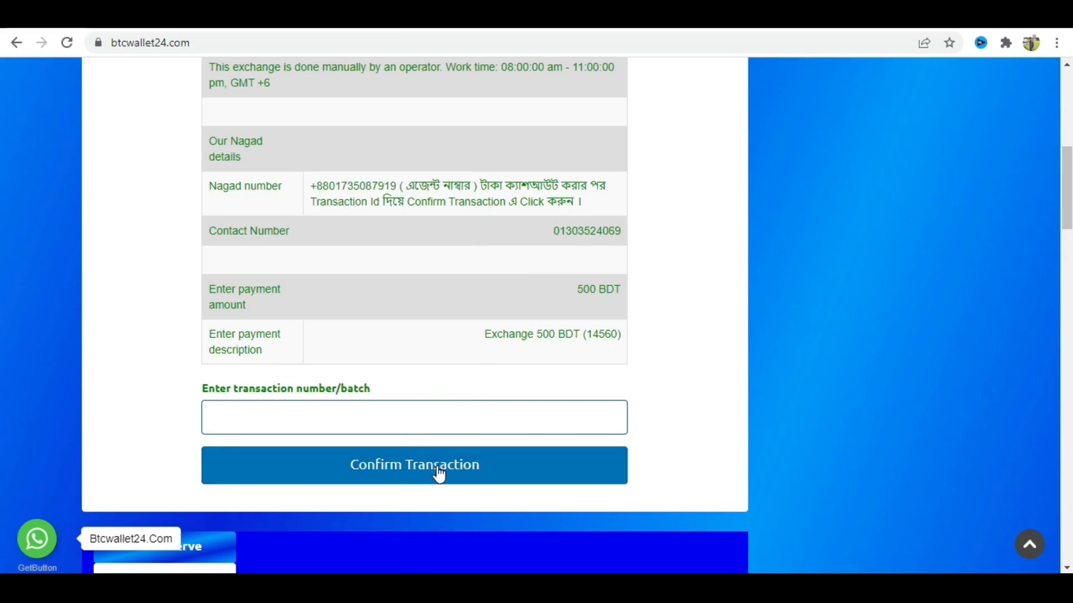
left_click(464, 474)
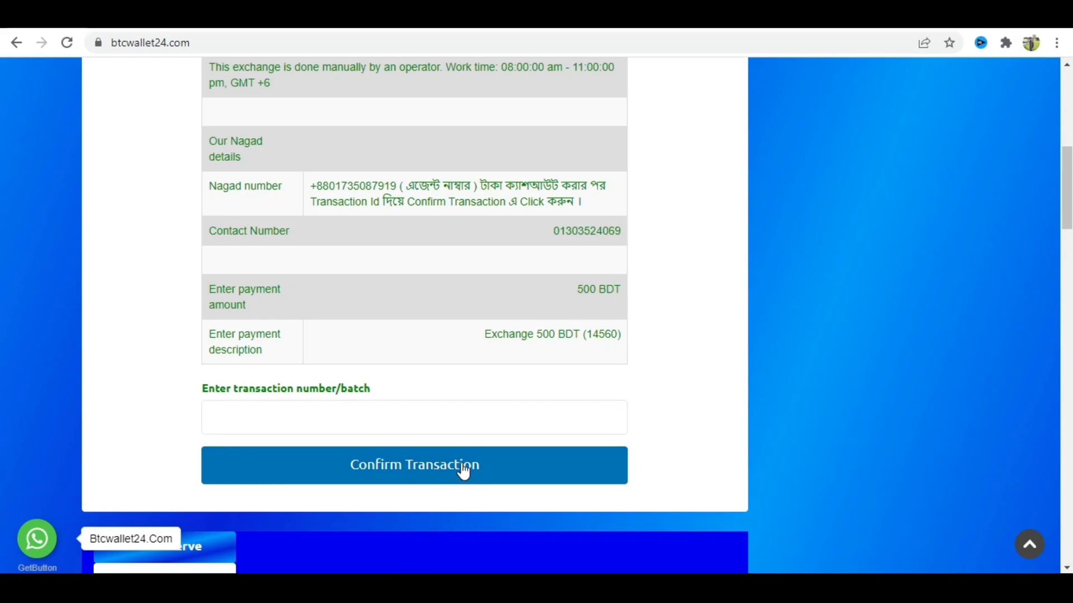
Set the exchange form to send 5 Webmoney USD and receive Bkash BDT, and highlight the exchange rate
left_click_drag(1067, 194, 1067, 187)
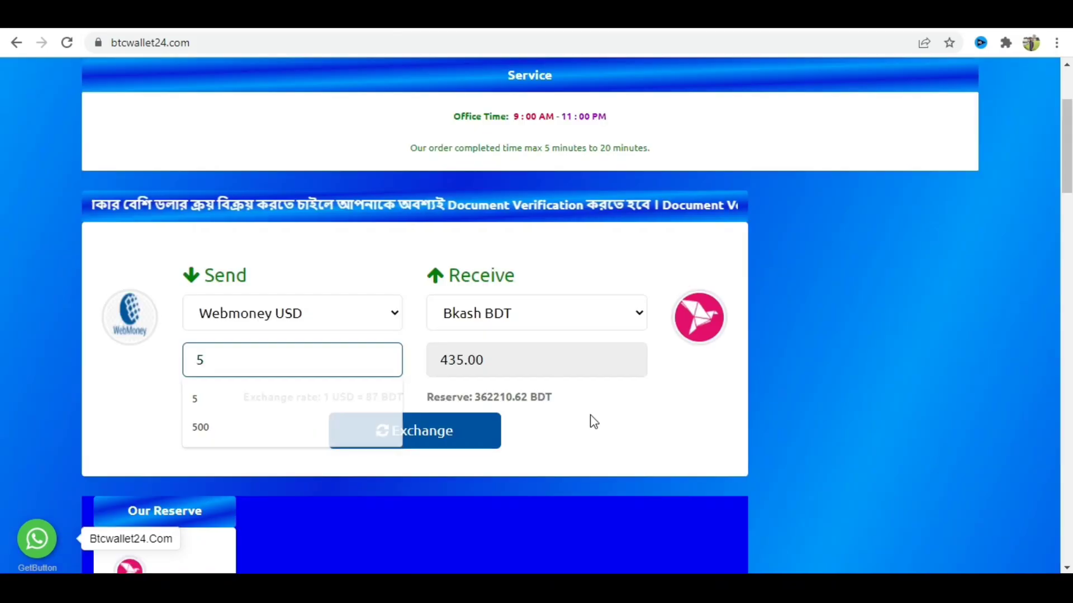
left_click(591, 421)
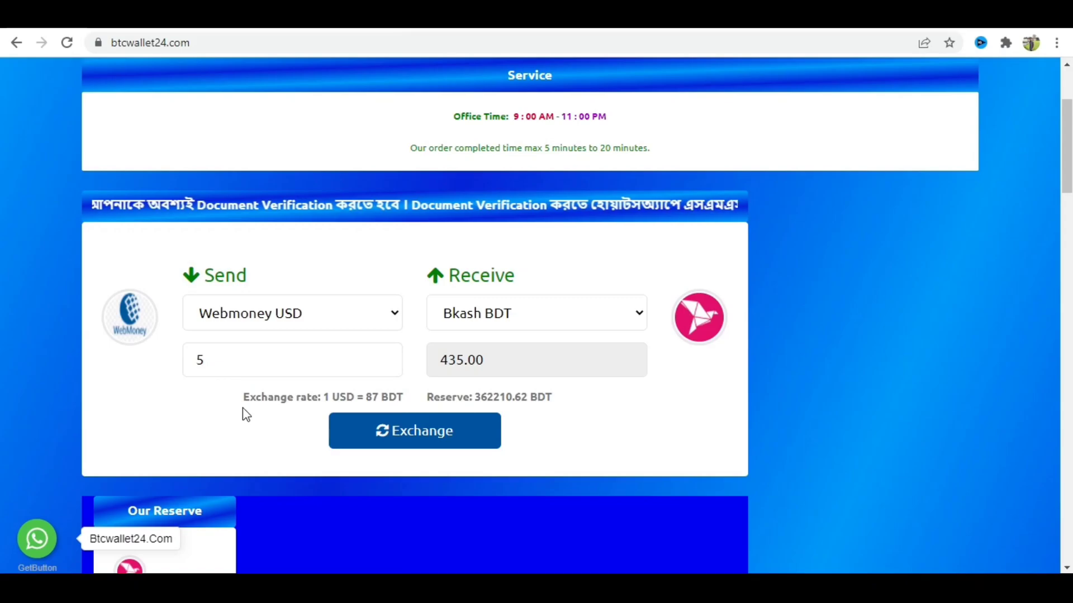
left_click_drag(241, 400, 401, 400)
left_click(401, 400)
Open the site's Services page and select the full list of service terms
scroll(409, 385, "up", 3)
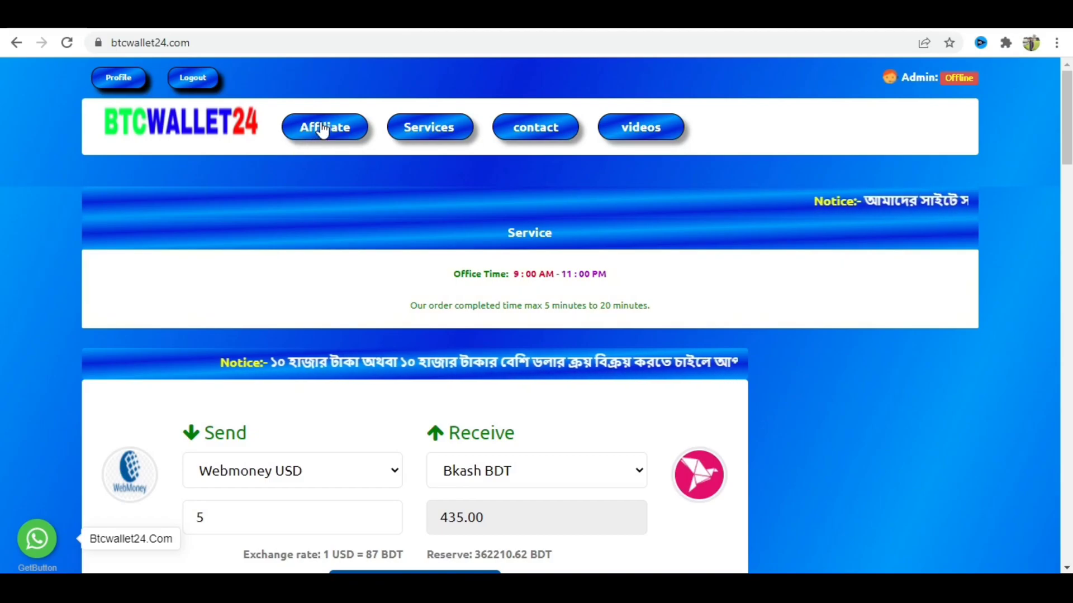
left_click(401, 137)
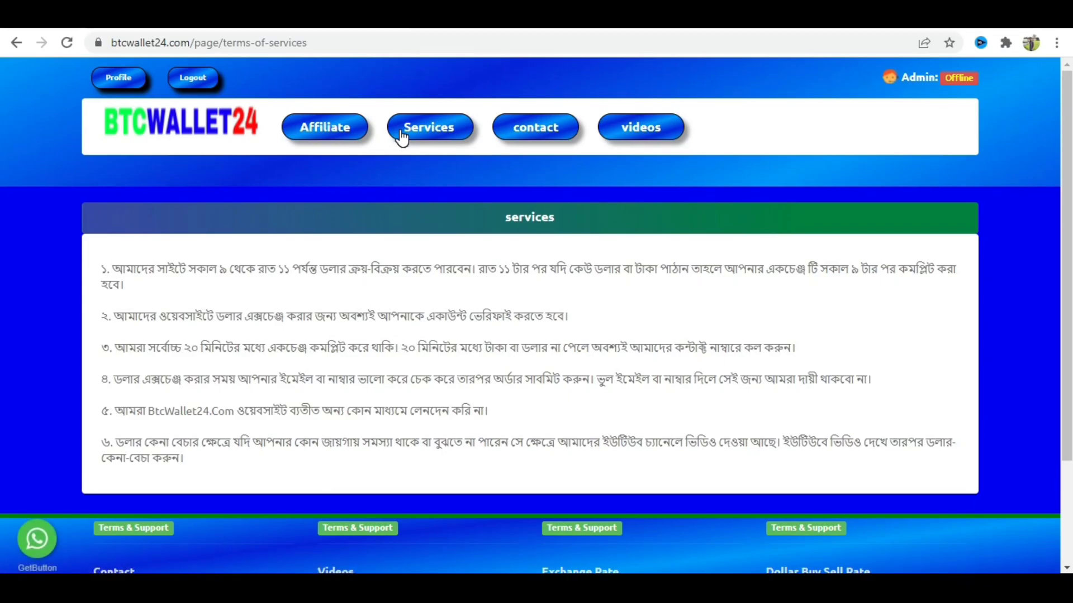
left_click_drag(98, 269, 348, 466)
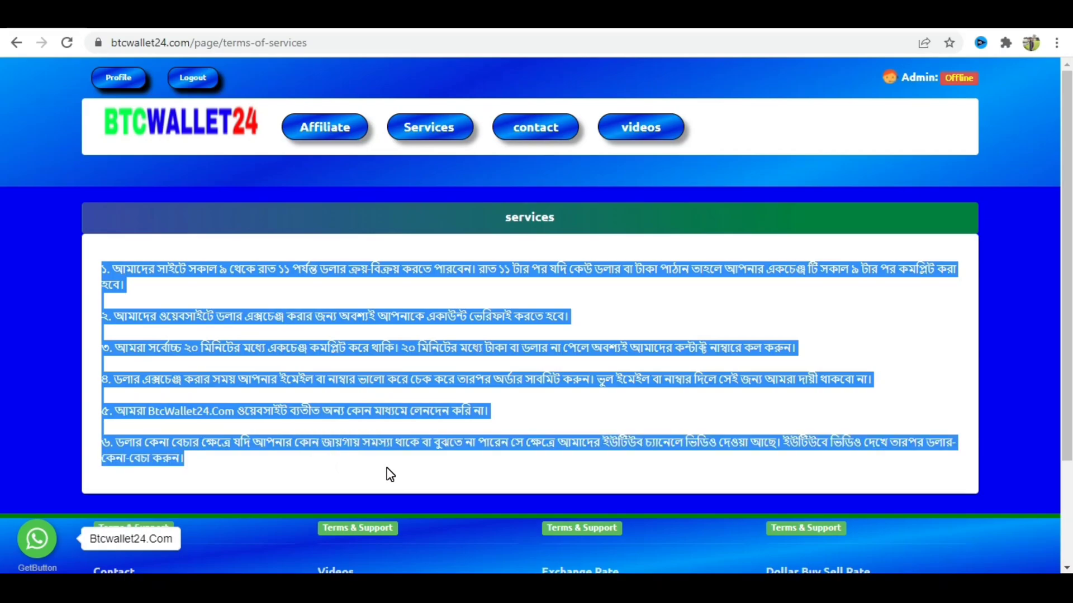
Open the Contact page and highlight the contact number, WhatsApp number and support e-mail in turn
left_click(538, 131)
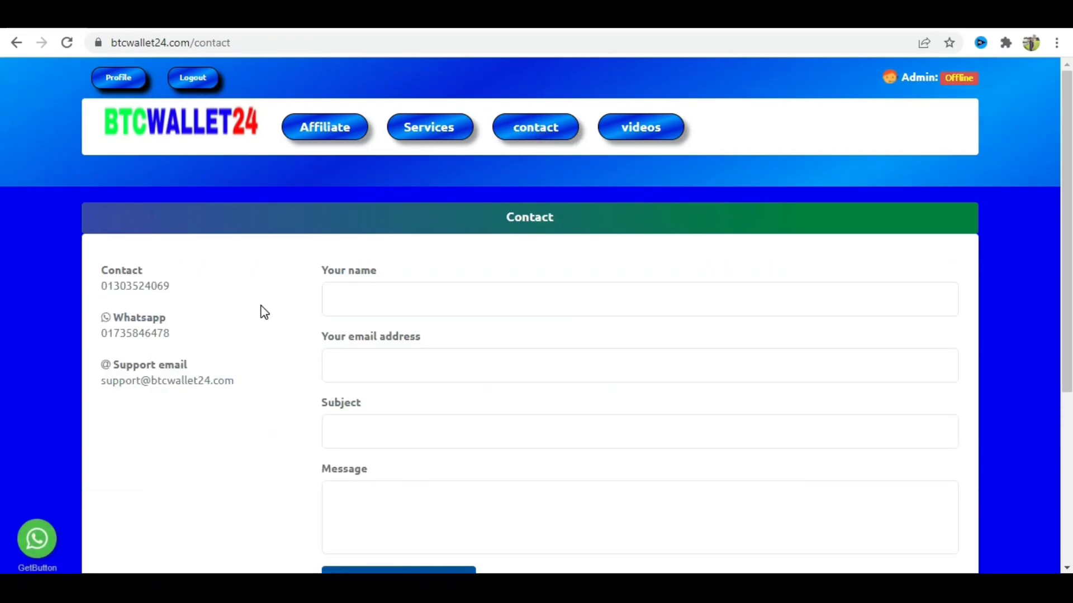
left_click_drag(169, 286, 114, 309)
double_click(98, 334)
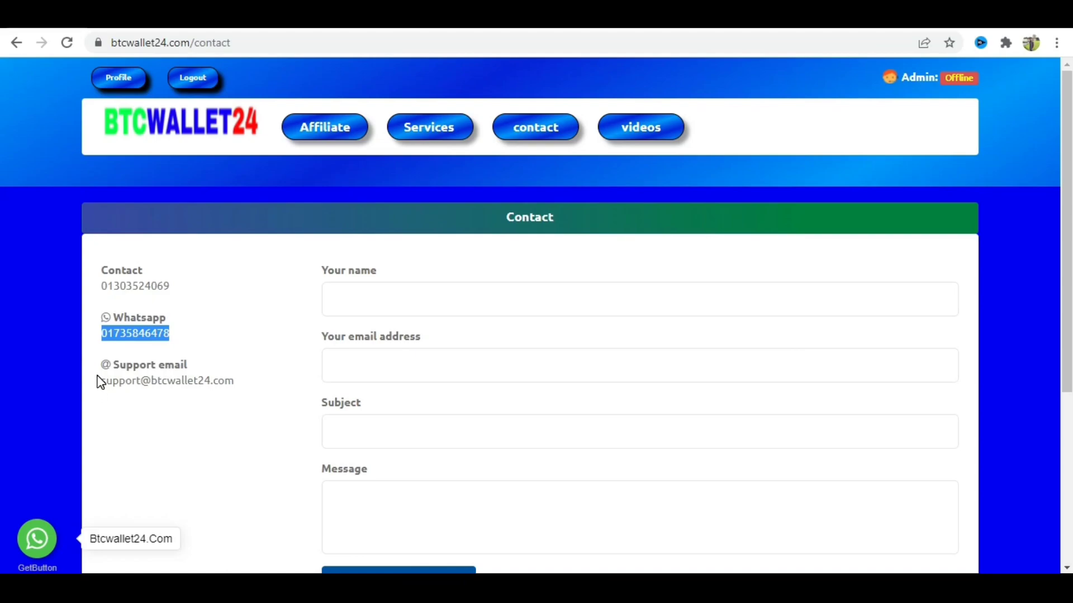
left_click_drag(99, 380, 251, 401)
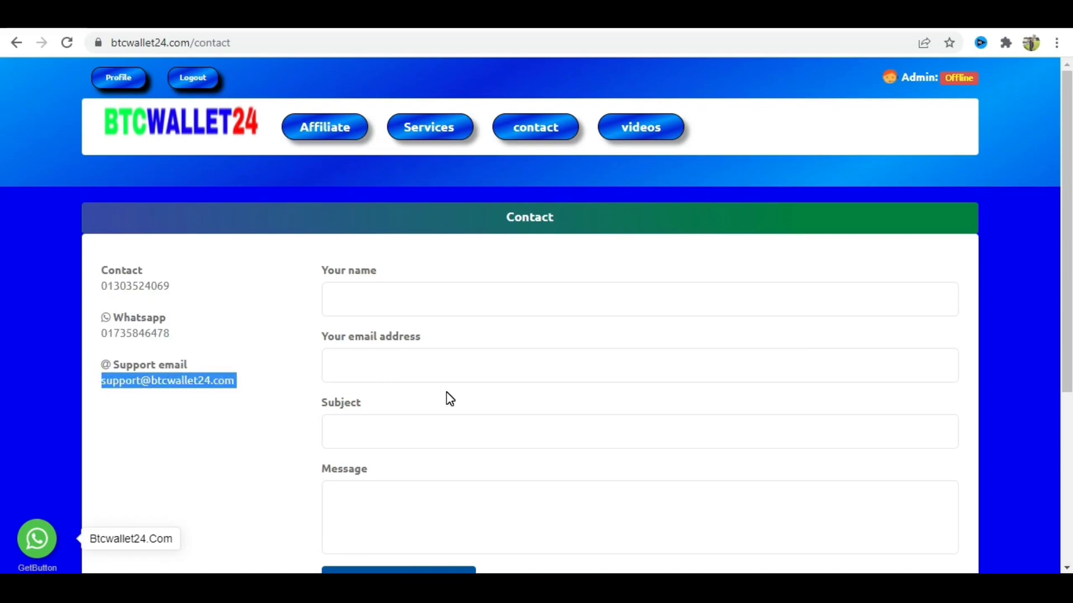